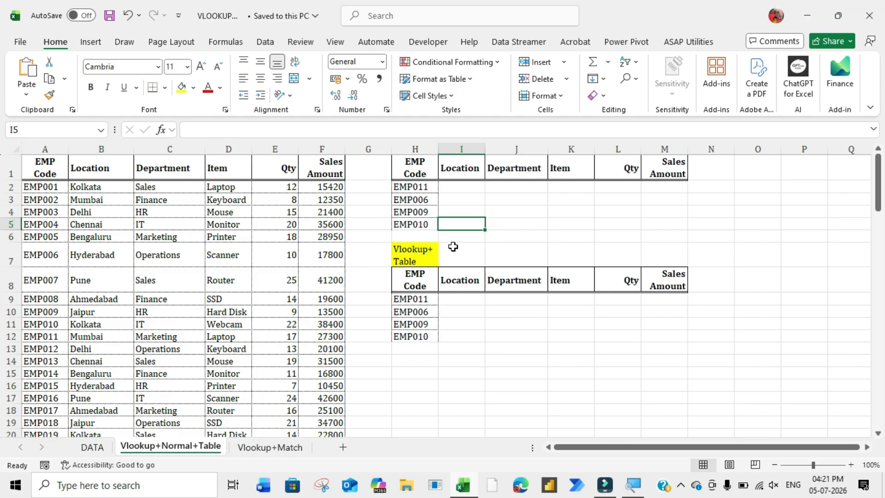
click(552, 310)
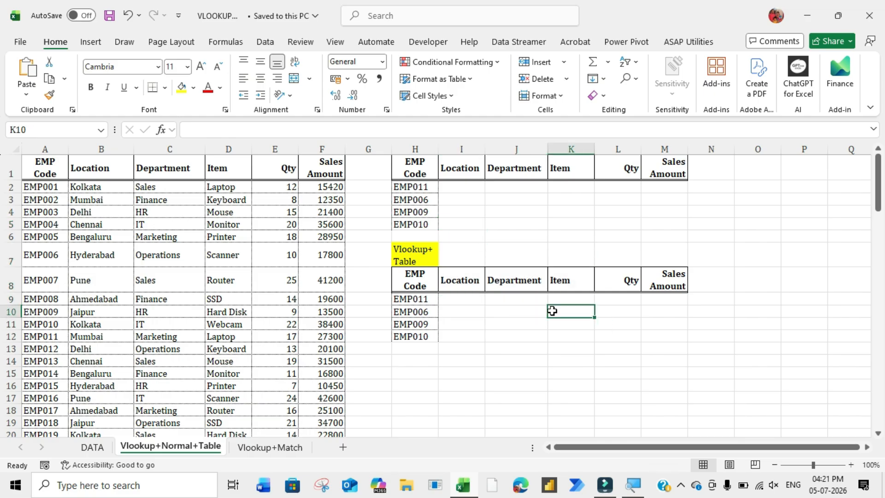
click(285, 448)
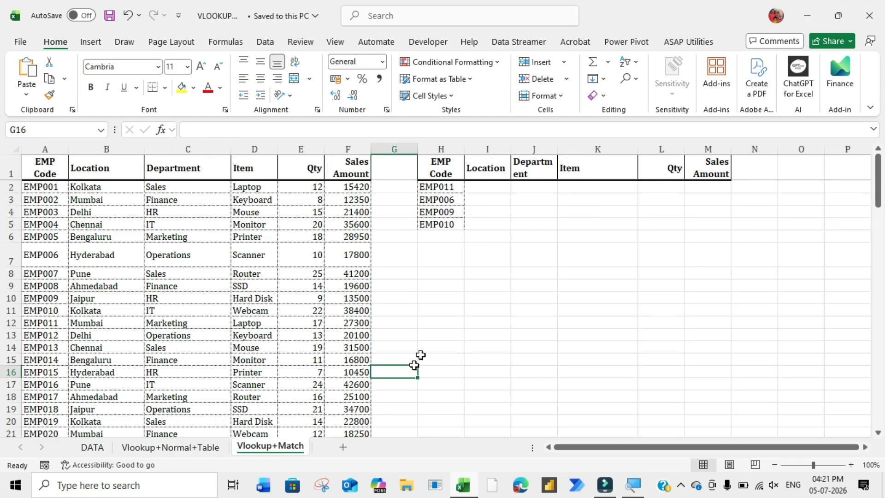
click(482, 195)
drag(482, 196, 578, 260)
click(579, 261)
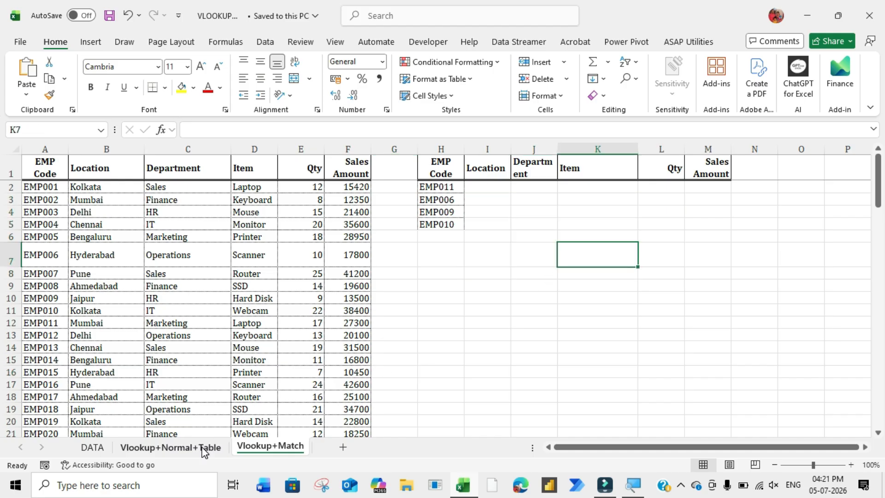
click(171, 447)
- Start a VLOOKUP formula in the Location cell for EMP011, using $H2 as the lookup value
click(470, 187)
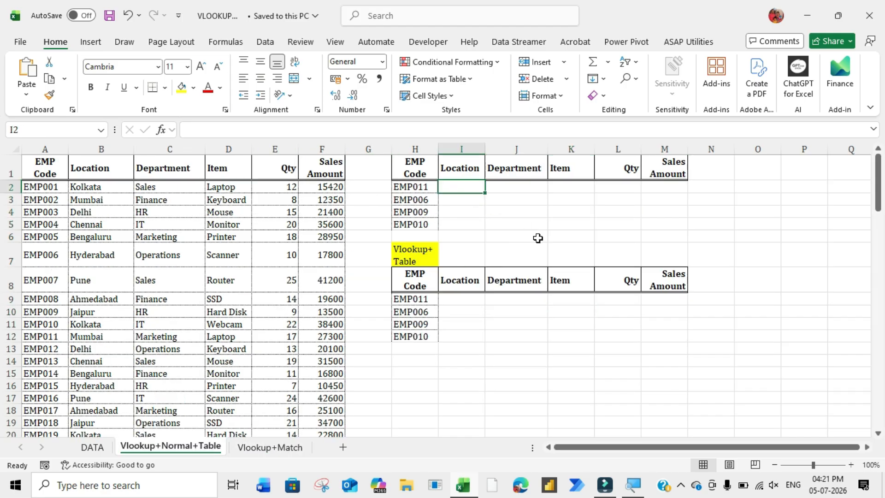
text(=vloo)
key(Tab)
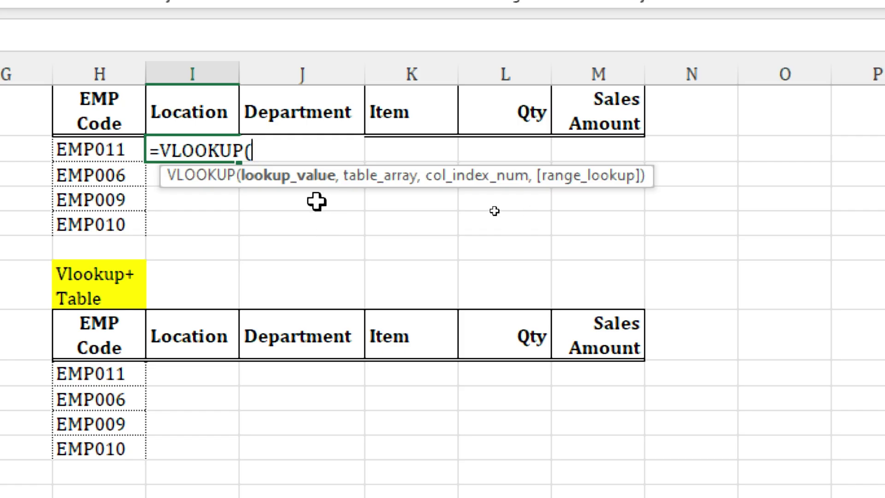
click(108, 150)
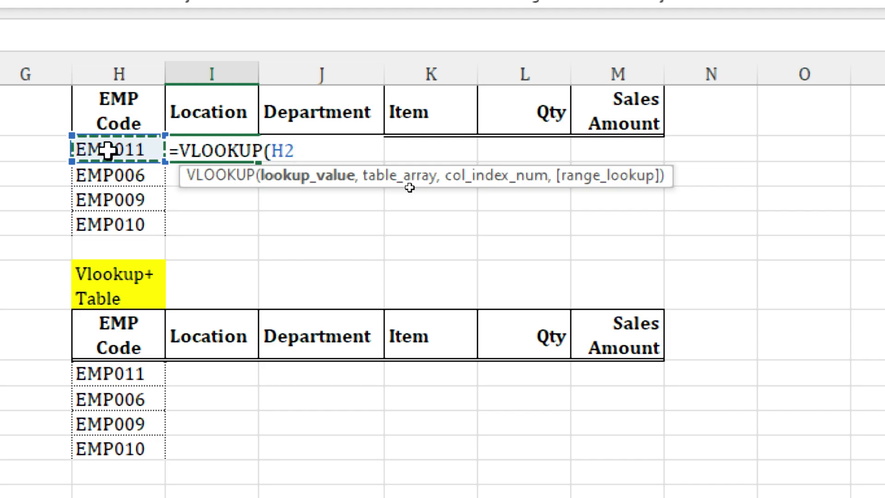
key(F4)
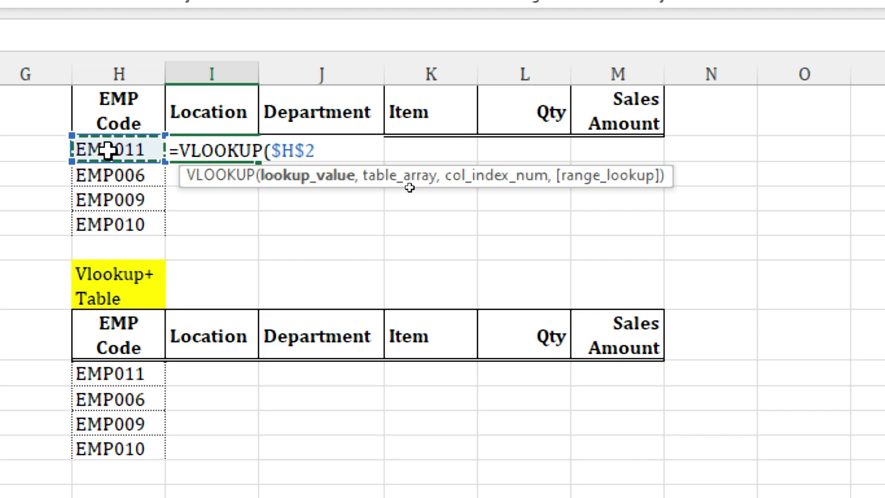
key(F4)
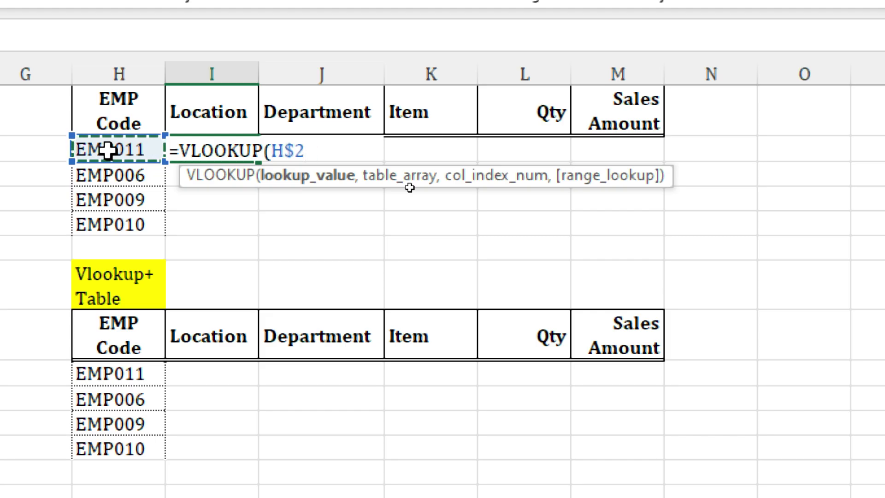
key(F4)
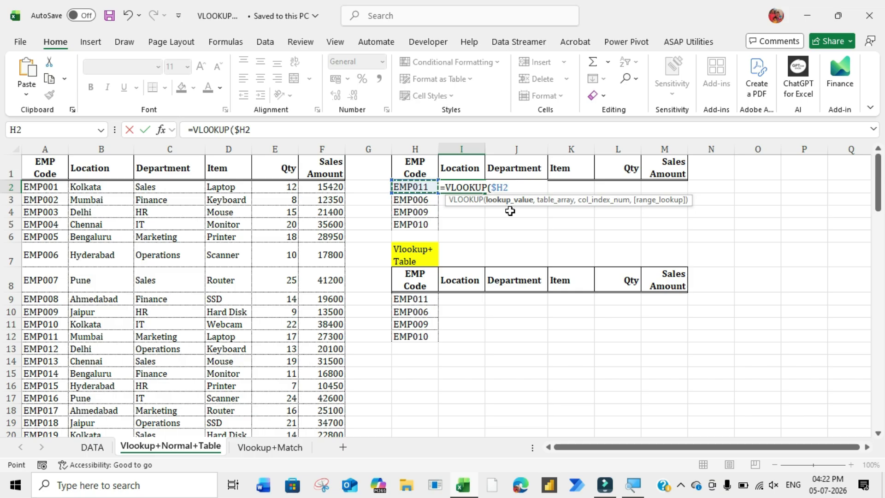
text(,)
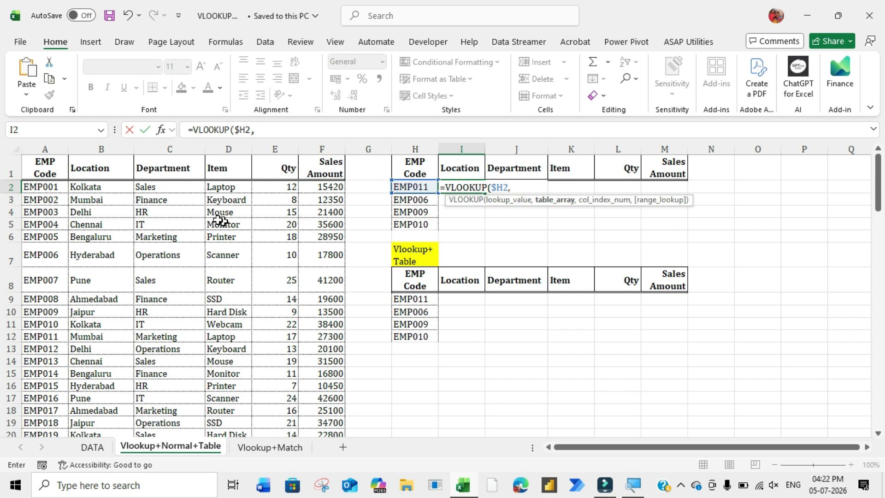
- Add the data range A1:F101 as the table array, locked as $A$1:$F$101
drag(40, 159, 323, 408)
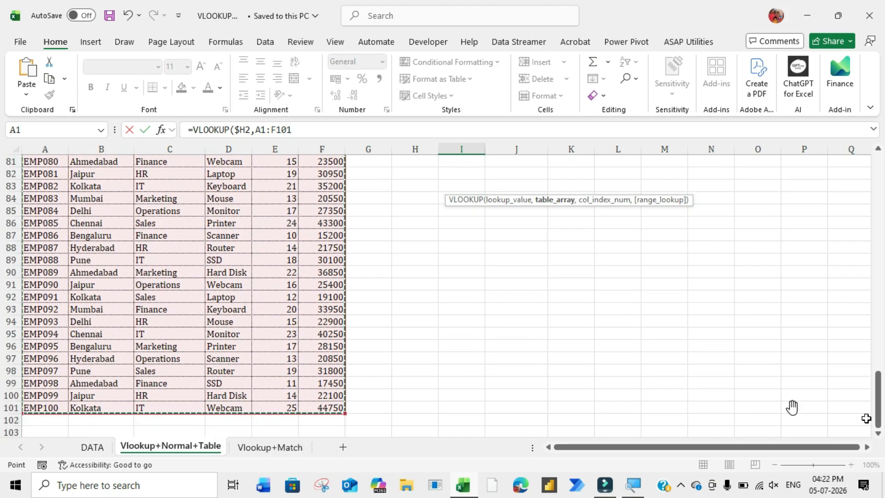
scroll(806, 368, up, 20)
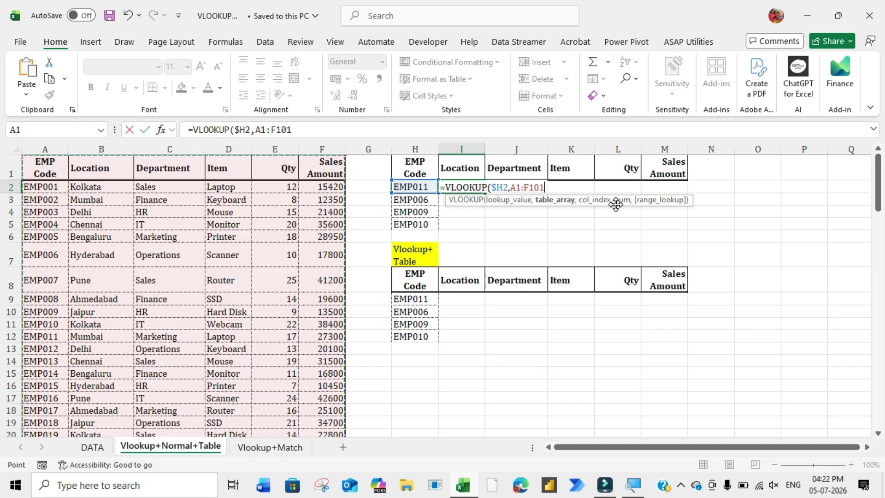
key(F4)
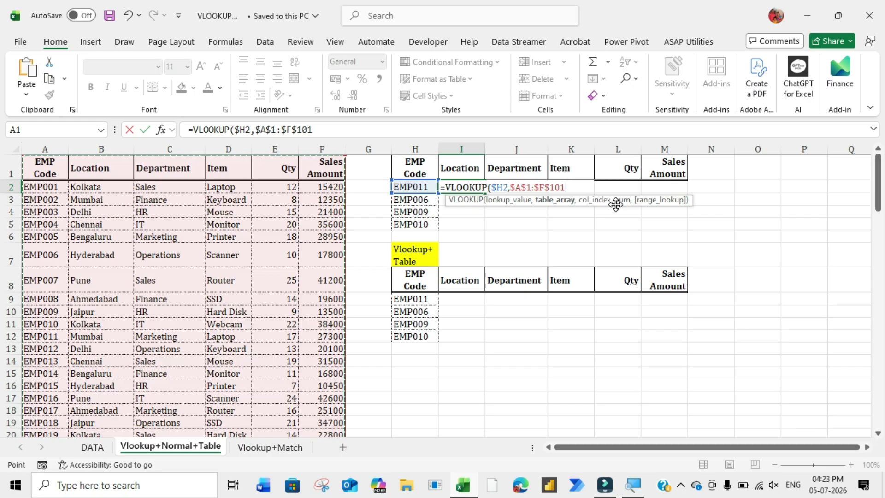
text(,)
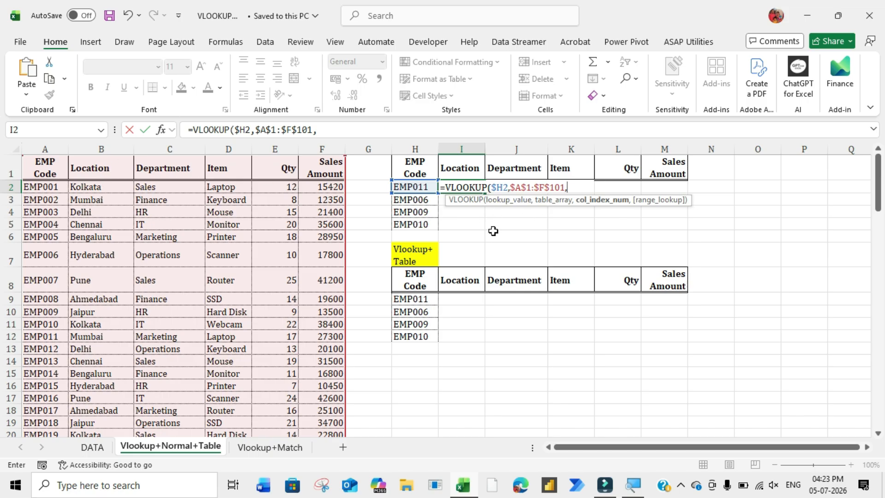
- Complete the formula with column index 2 and 0 for exact match, and enter it
text(,)
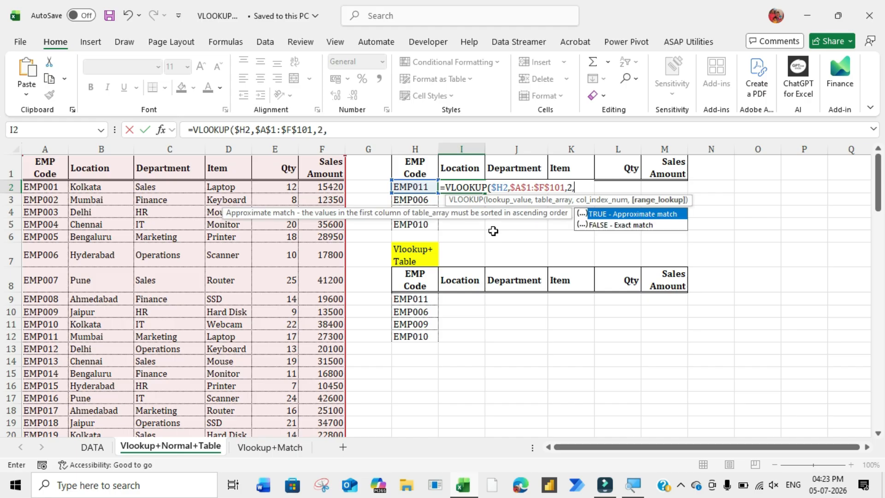
key(Down)
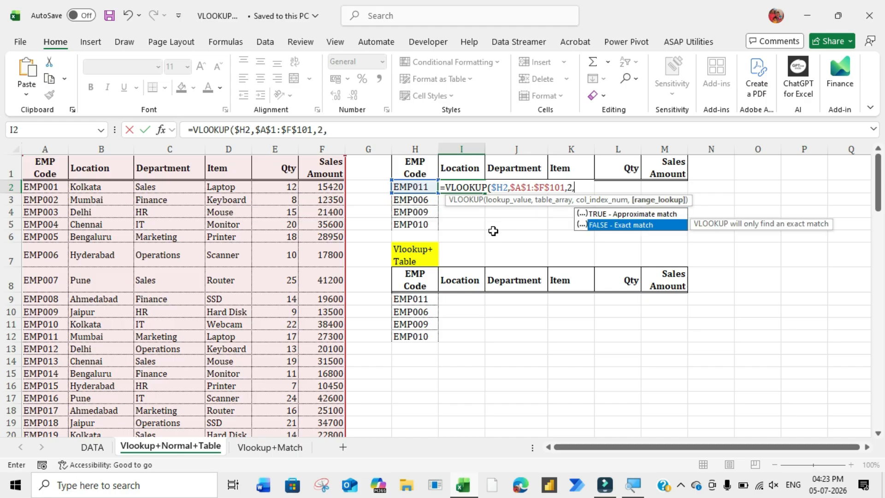
key(Tab)
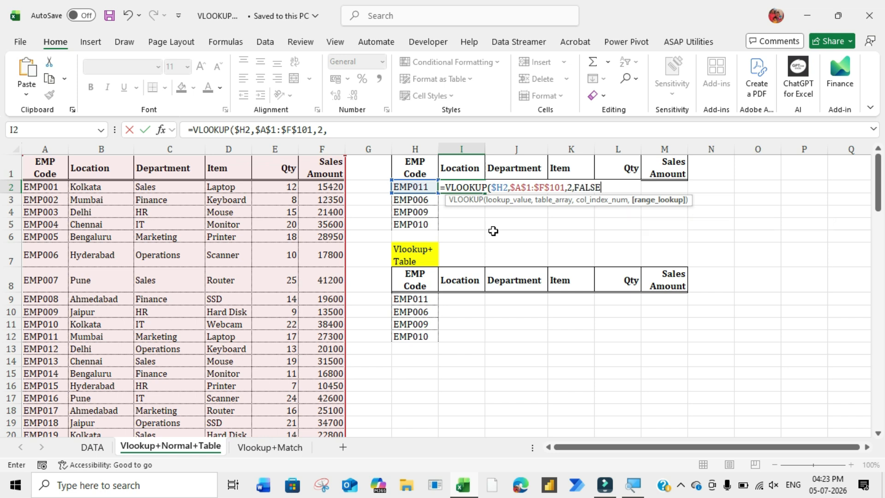
key(BackSpace)
key(BackSpace)
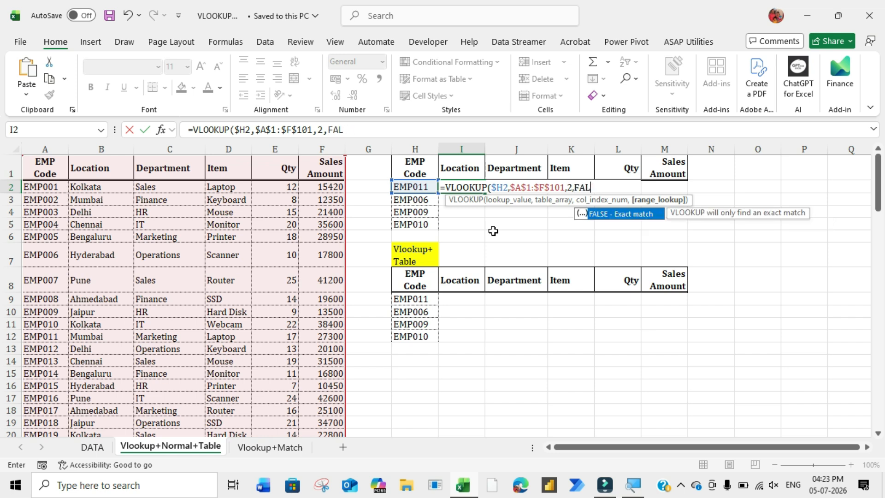
key(BackSpace)
text(0)
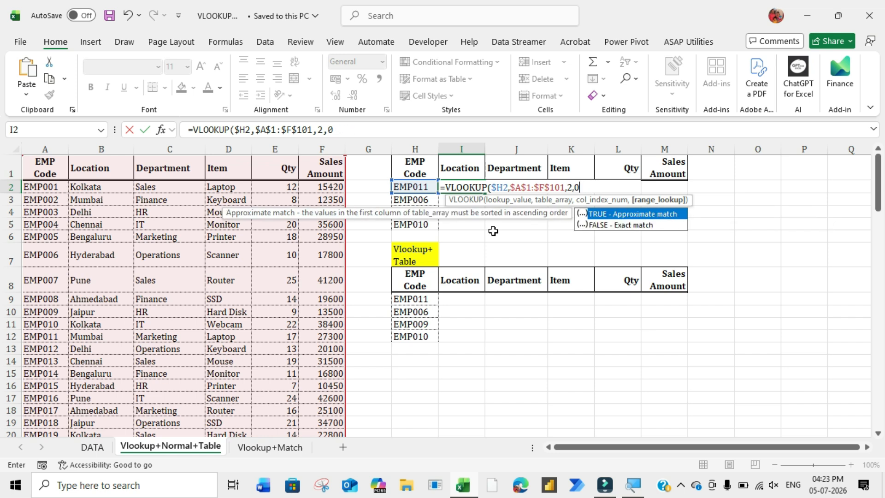
text())
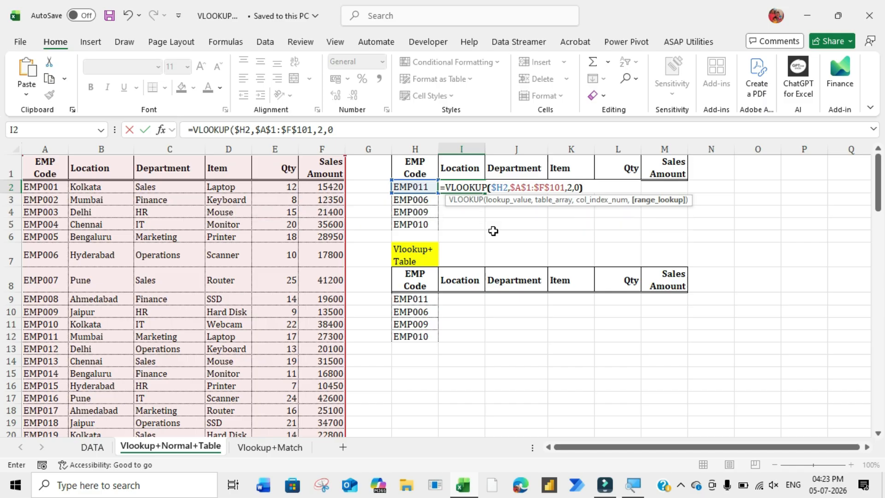
key(ctrl+Return)
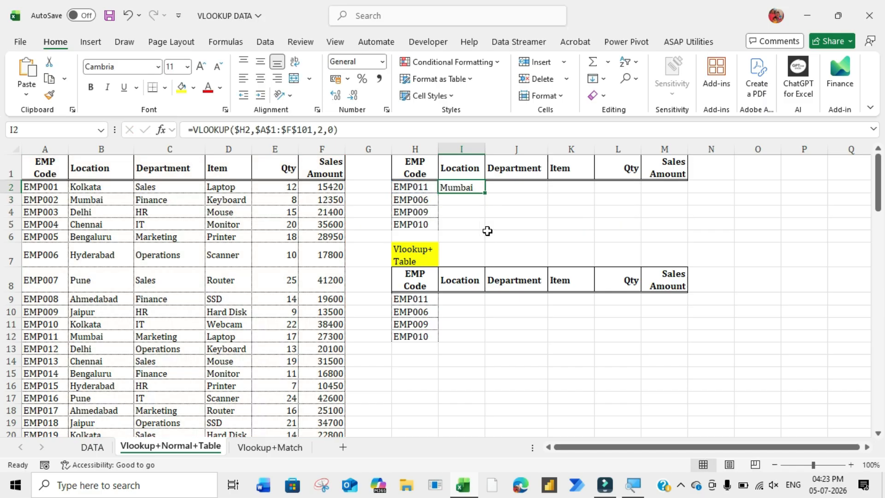
- Copy the Location formula down to row 5 and across to the Sales Amount column
drag(485, 193, 480, 231)
click(468, 185)
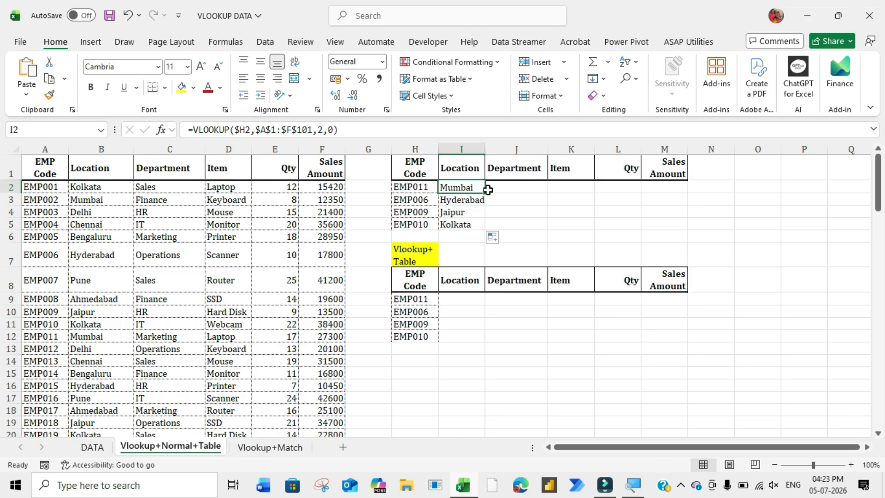
drag(487, 190, 673, 186)
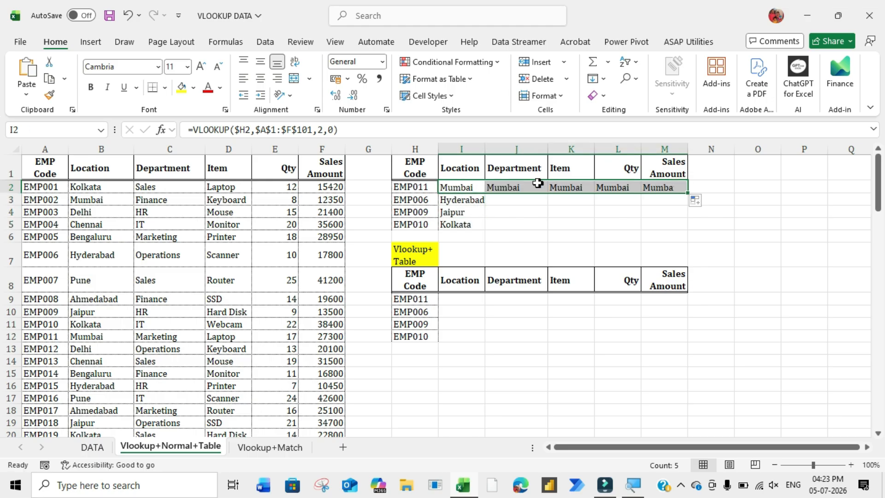
- Inspect the copied formulas in each cell of the EMP011 row
click(537, 184)
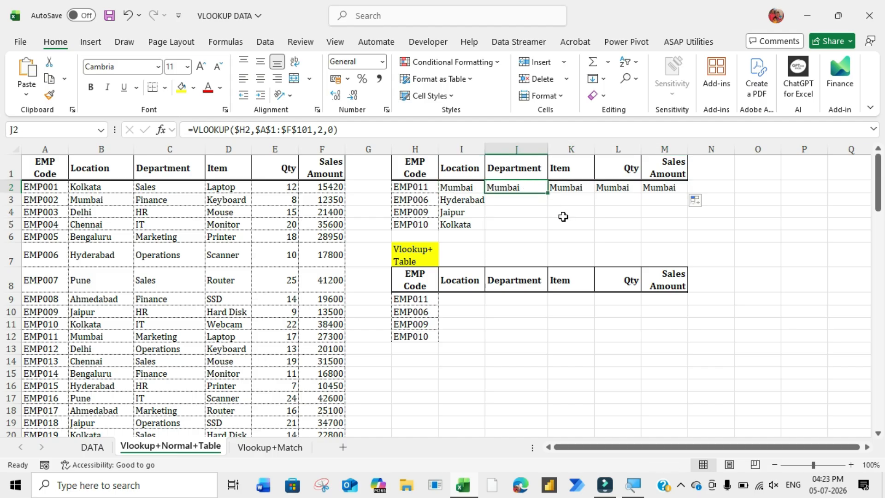
key(Right)
key(Left)
key(Right)
key(Right)
key(Right)
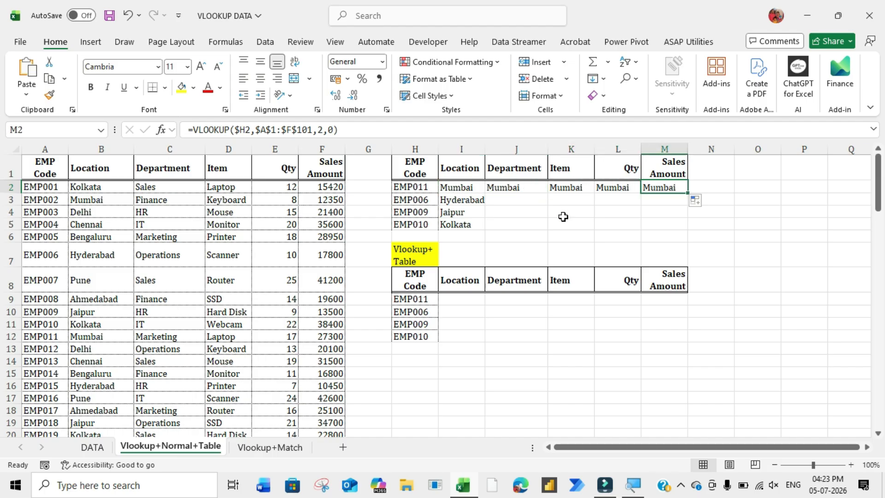
key(Left)
key(Left)
key(Left)
key(Right)
key(Left)
key(Right)
key(Left)
key(Right)
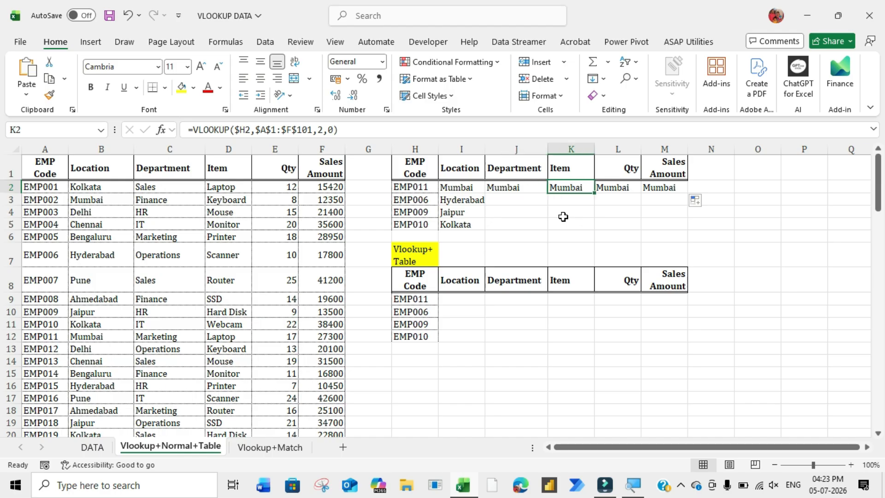
key(Left)
key(Right)
key(Right)
key(Right)
key(Left)
key(Left)
key(Left)
key(Right)
key(Right)
key(Right)
key(Left)
key(Left)
key(Left)
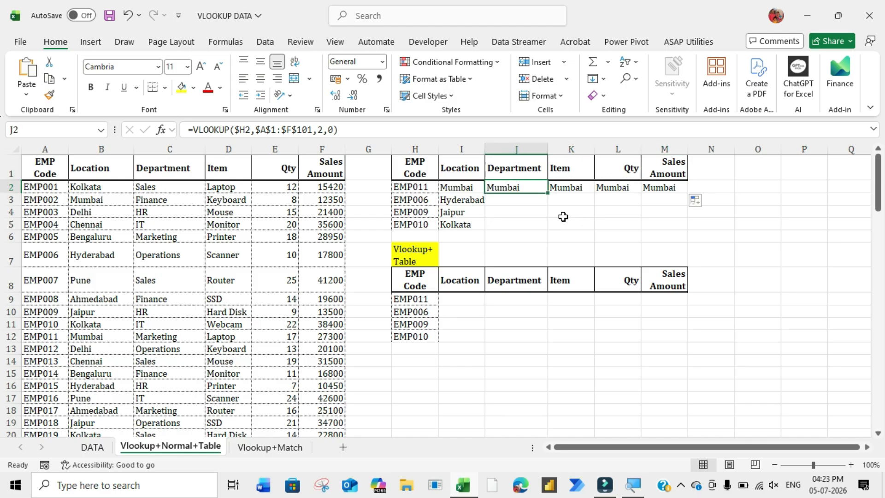
- Change the column index in the Department formula for EMP011 to 3
click(323, 130)
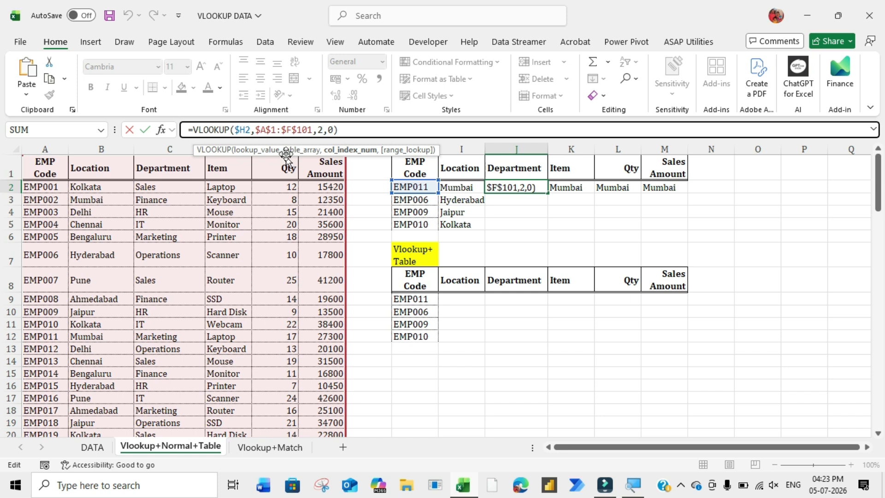
drag(281, 147, 285, 361)
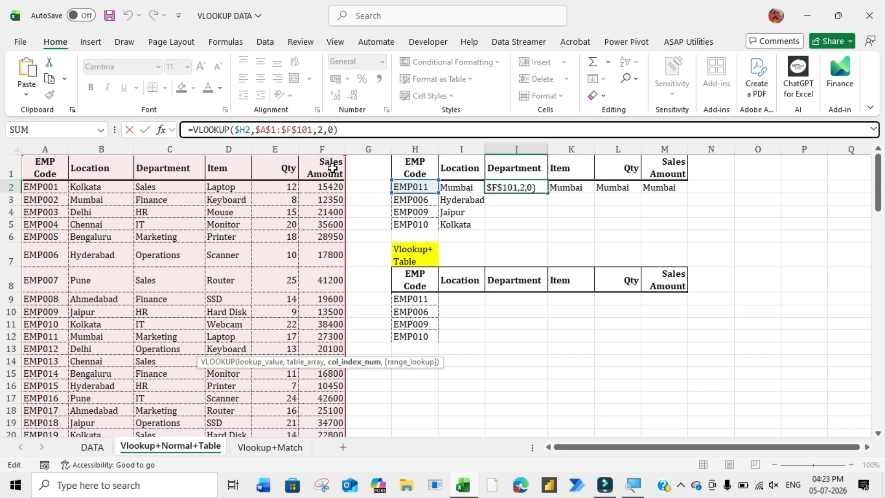
click(328, 131)
key(Left)
key(BackSpace)
text(3)
key(Tab)
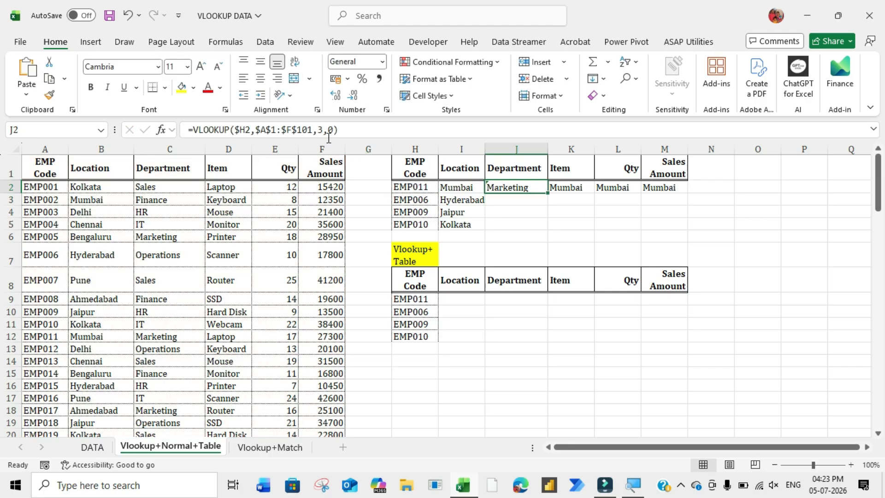
- Change the column index in the Item formula for EMP011 to 4
key(F2)
key(Left)
key(Left)
key(Left)
key(Left)
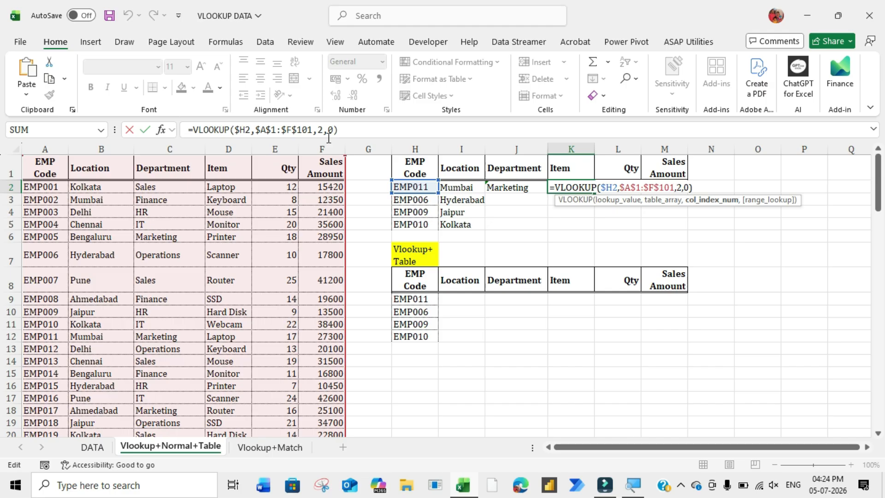
key(BackSpace)
text(4)
key(Return)
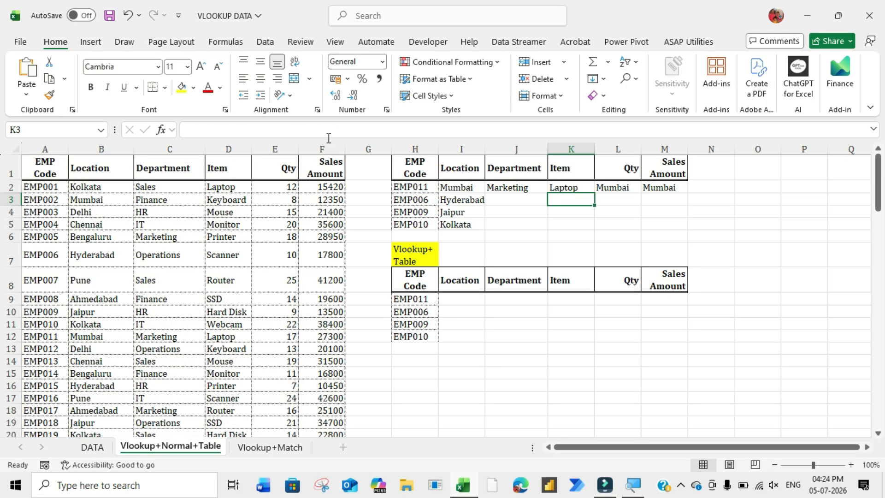
- Change the column index in the Qty formula for EMP011 to 5
click(624, 187)
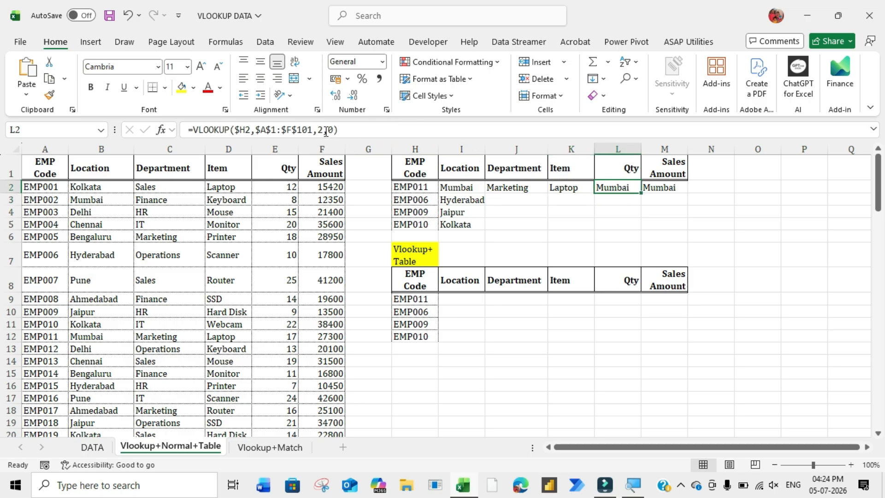
click(323, 130)
key(BackSpace)
text(5)
key(Return)
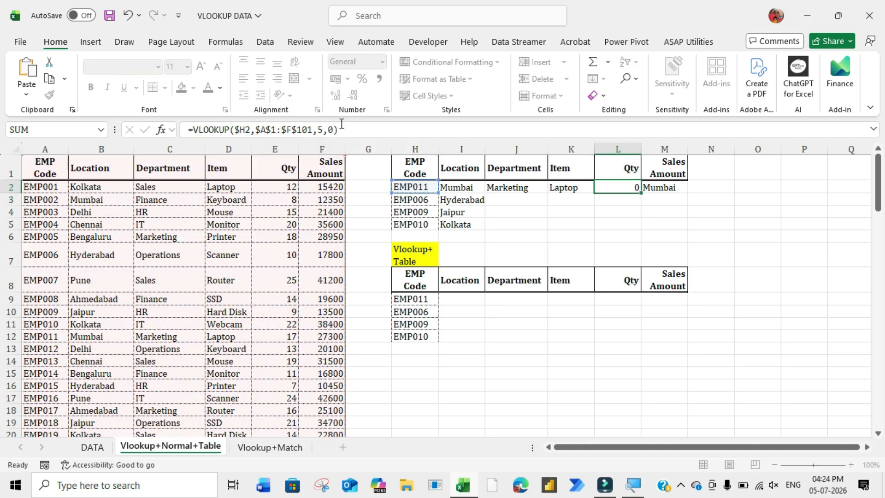
key(Up)
key(Right)
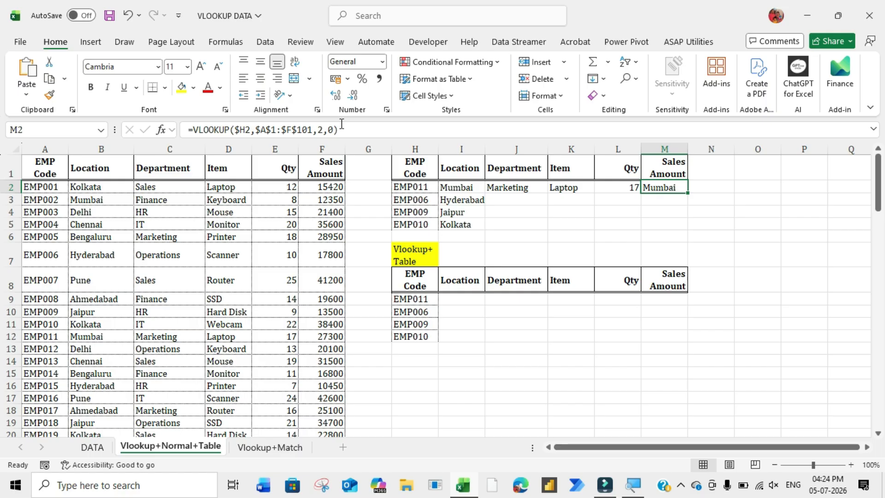
- Change the column index in the Sales Amount formula for EMP011 to 6
click(326, 126)
key(BackSpace)
text(6)
key(ctrl+Return)
- Copy the EMP011 Department through Sales Amount formulas down to the EMP006, EMP009 and EMP010 rows
key(Left)
key(Left)
key(Left)
key(shift+Right)
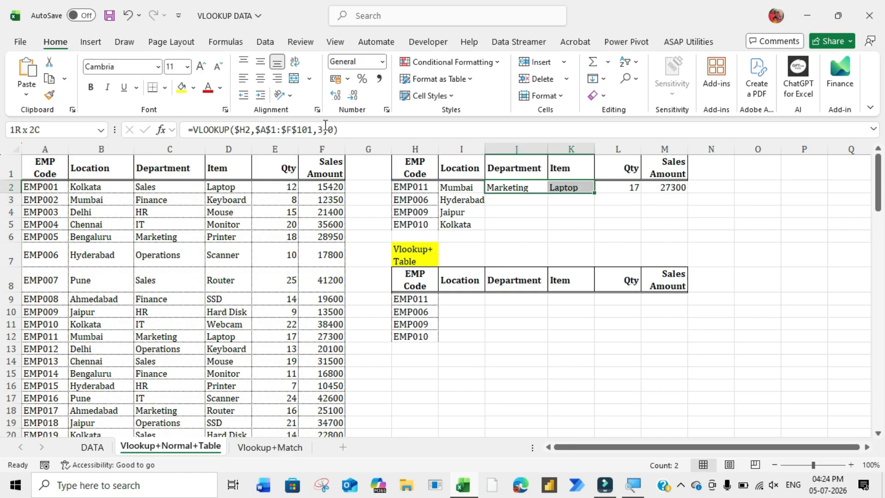
key(shift+Right)
key(shift+Right)
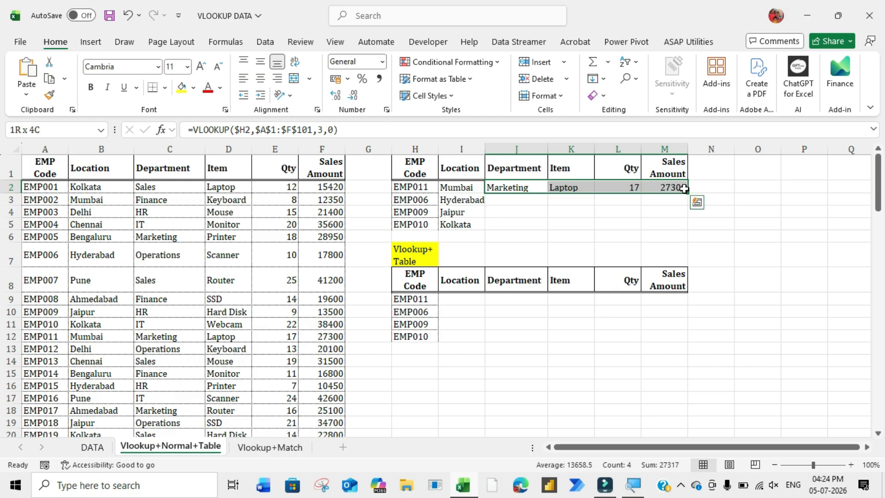
drag(683, 189, 682, 228)
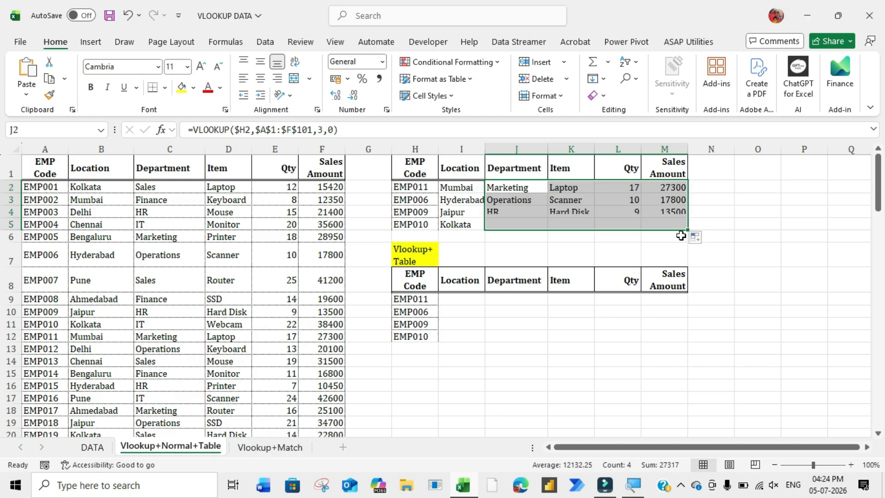
click(581, 212)
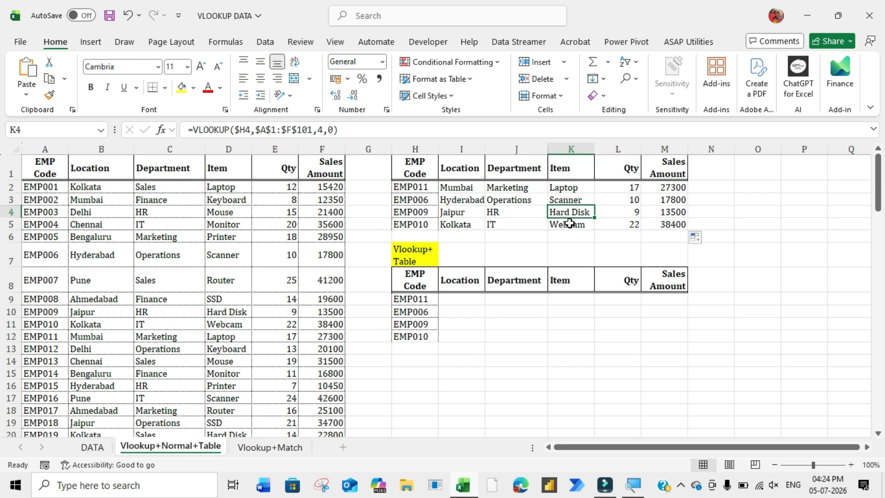
scroll(564, 233, down, 1)
click(463, 260)
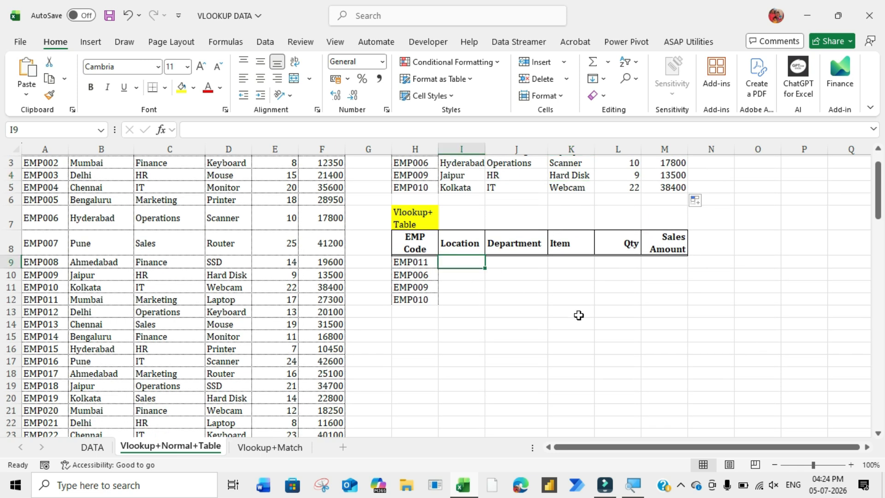
key(Up)
key(Down)
key(Up)
key(Down)
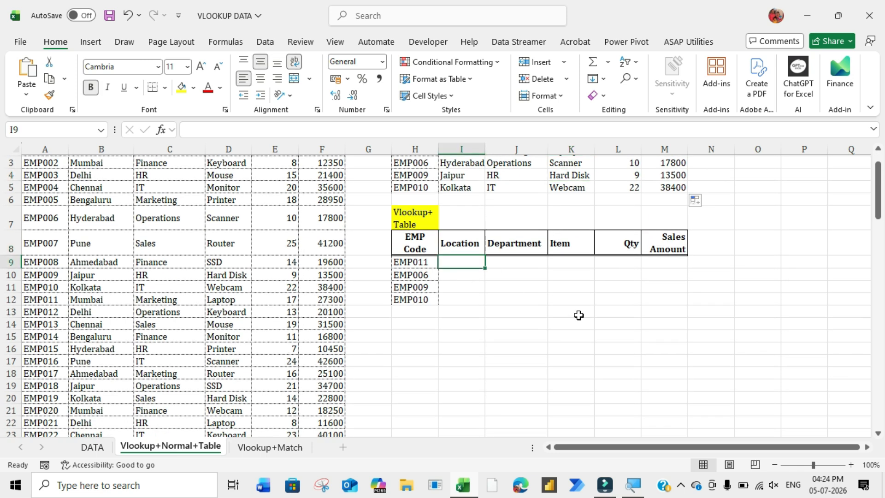
scroll(578, 315, up, 1)
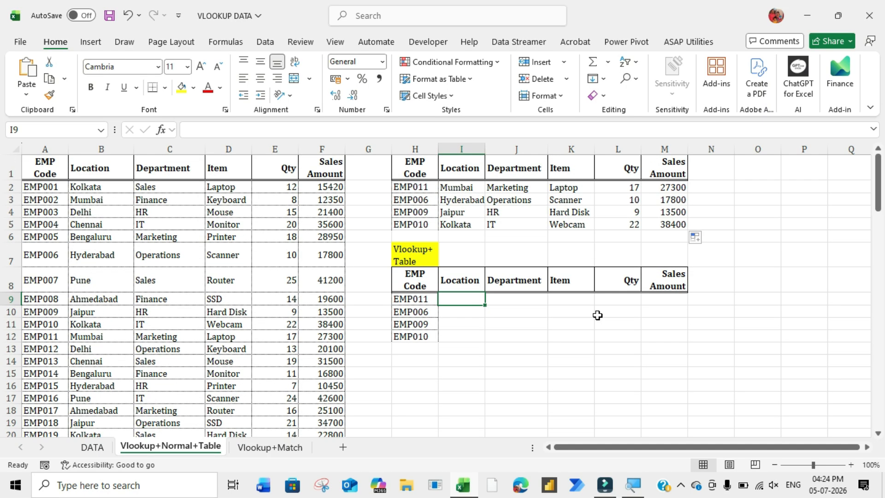
text(=vlo)
key(Tab)
key(Left)
key(F4)
key(F4)
key(F4)
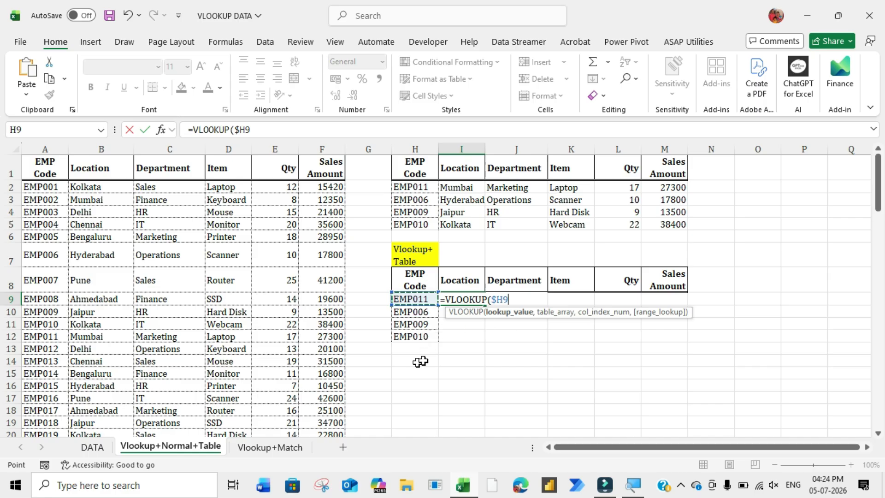
text(,)
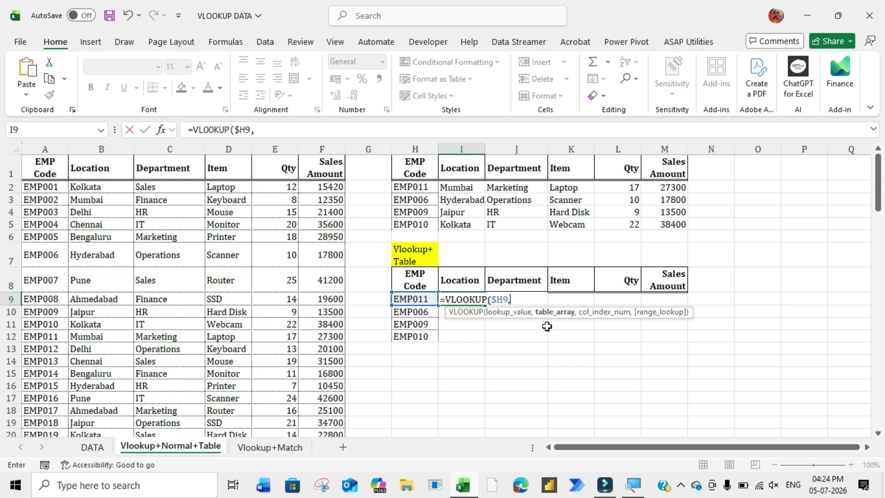
key(Escape)
- Select the employee data table A1:F101 and name the range sample
drag(45, 149, 315, 168)
click(286, 220)
drag(40, 168, 323, 408)
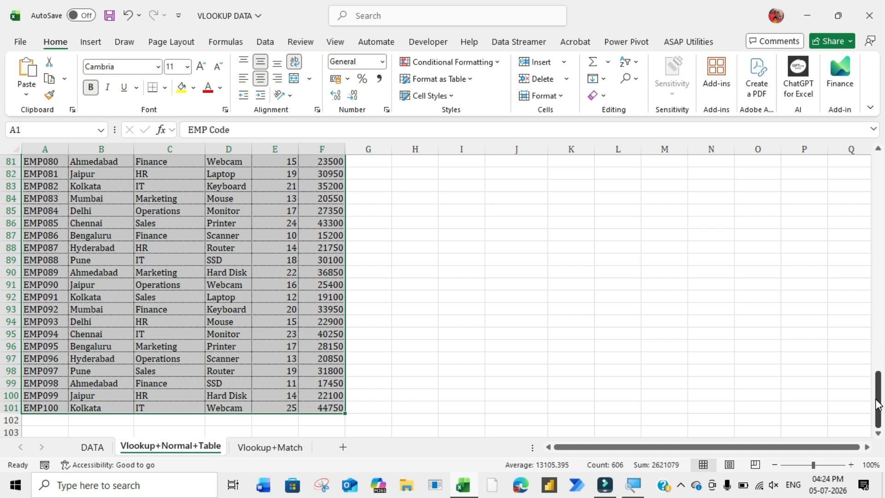
drag(878, 401, 882, 147)
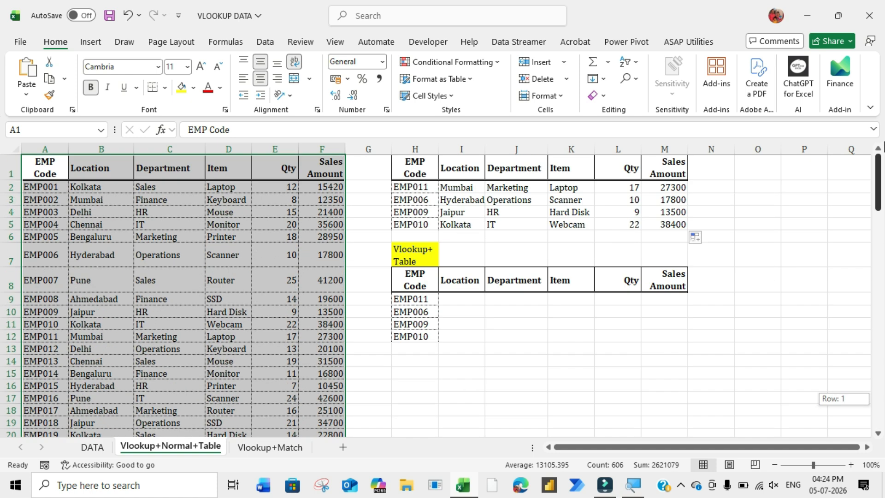
click(39, 163)
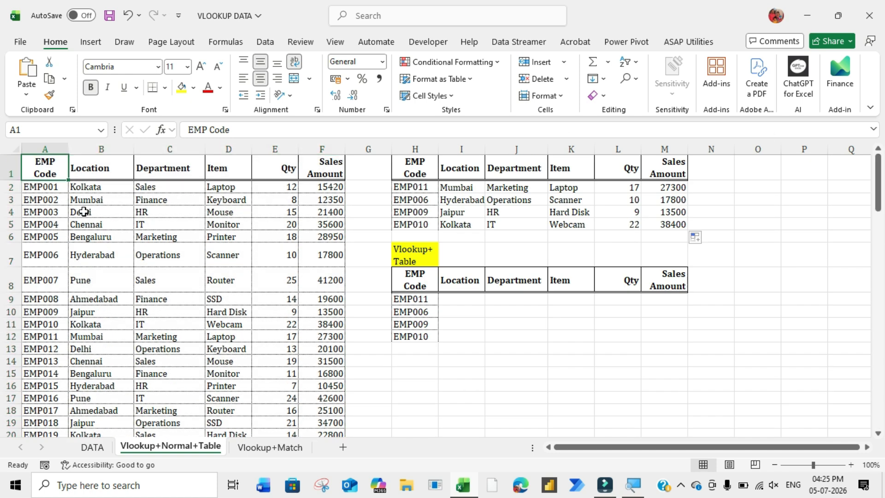
key(ctrl+shift+Right)
key(ctrl+shift+Down)
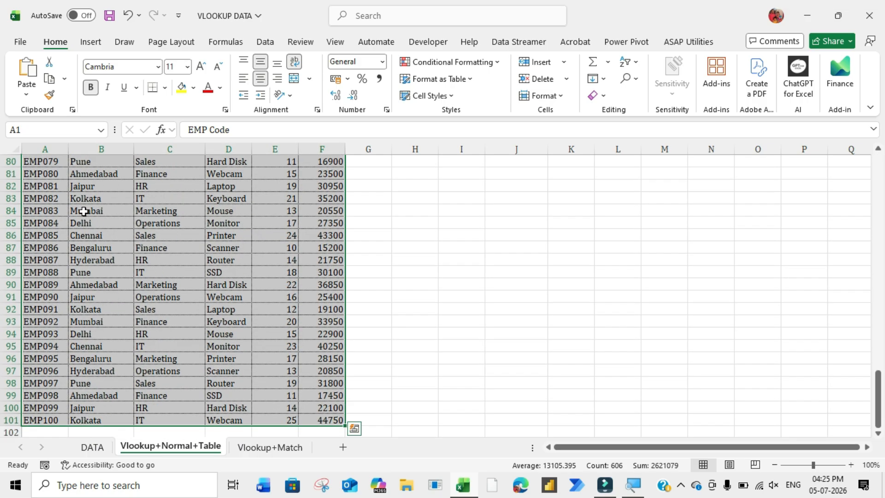
key(ctrl+BackSpace)
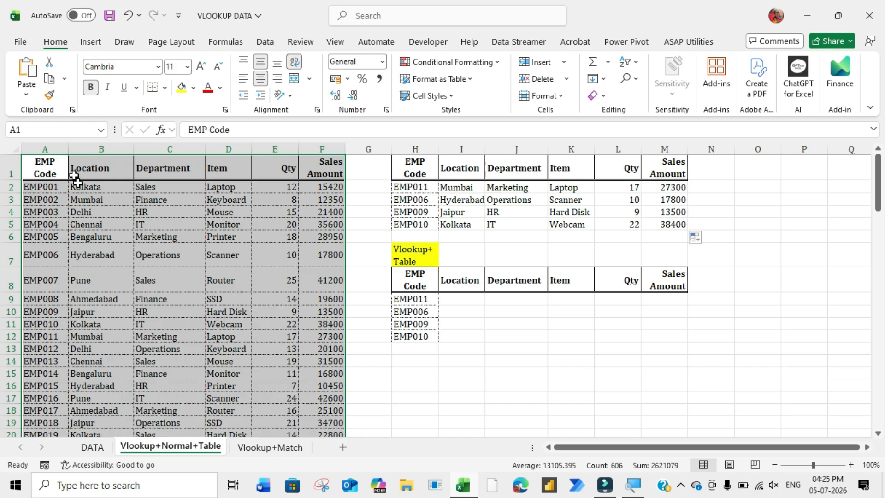
click(62, 164)
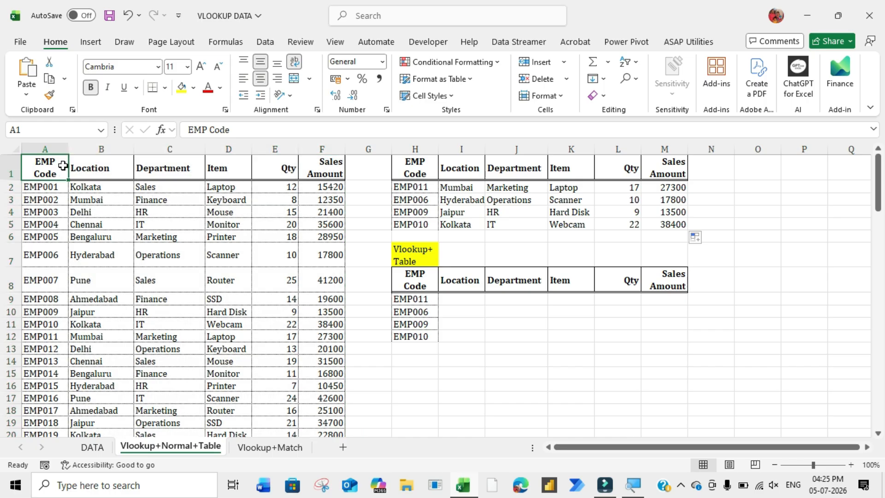
key(ctrl+shift+Right)
key(ctrl+shift+Down)
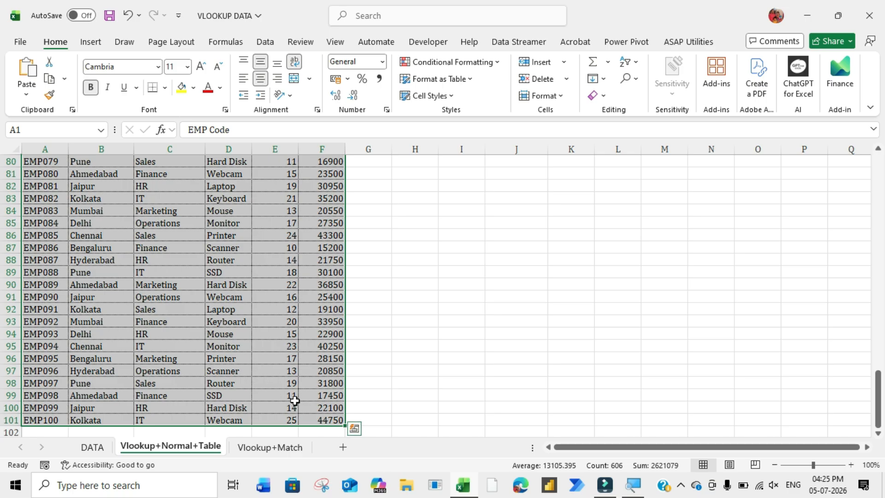
scroll(294, 399, up, 20)
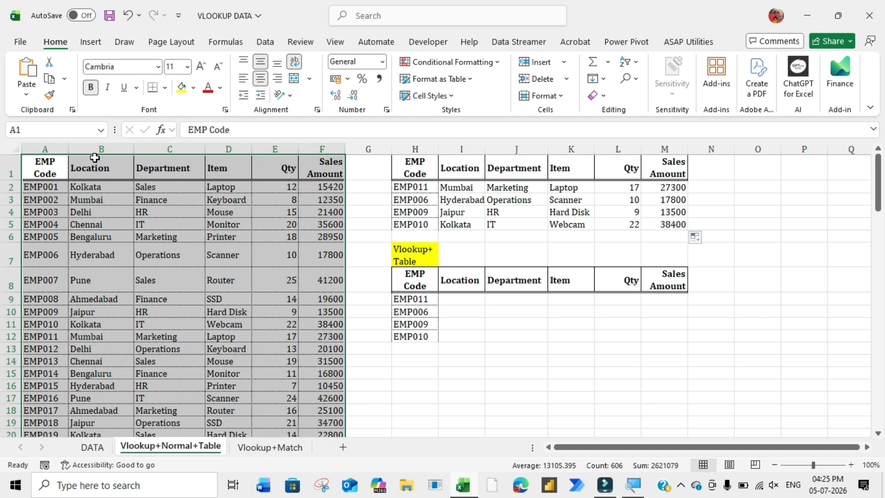
click(50, 130)
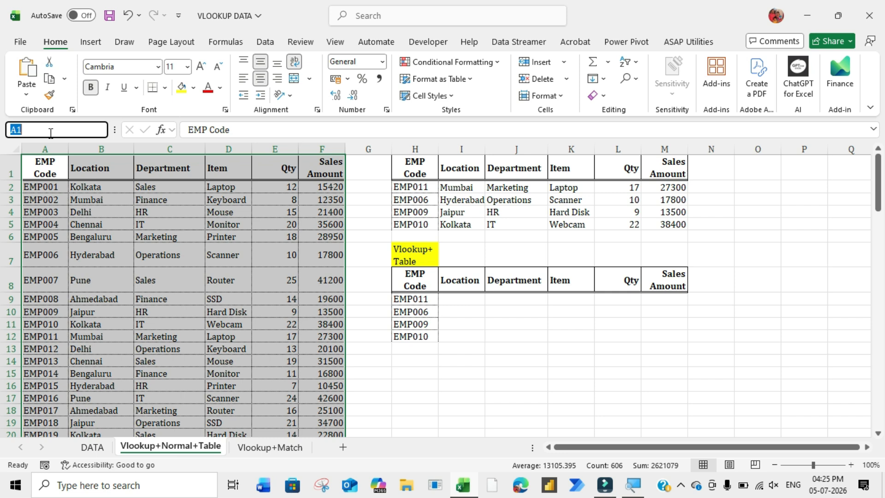
text(sample)
key(Return)
click(104, 195)
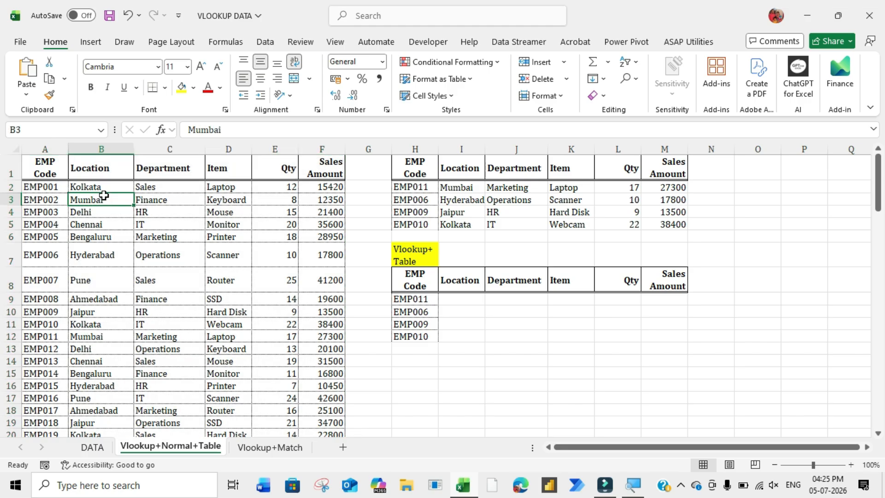
click(49, 132)
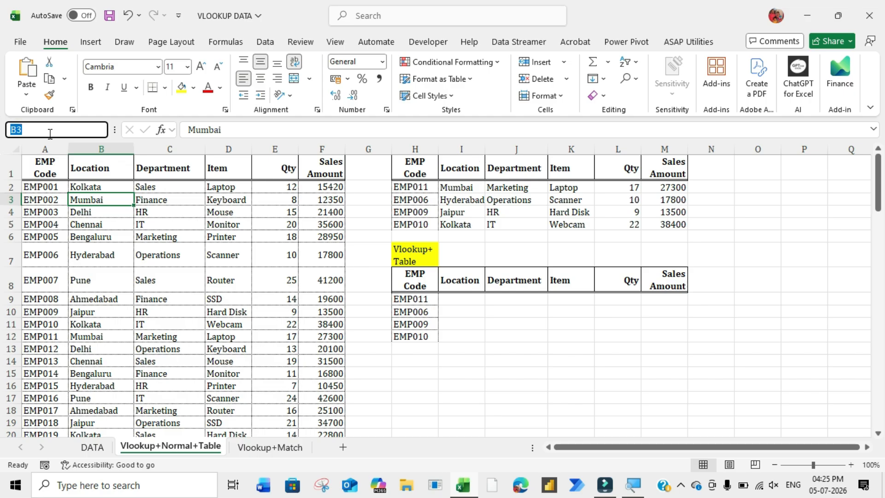
key(Escape)
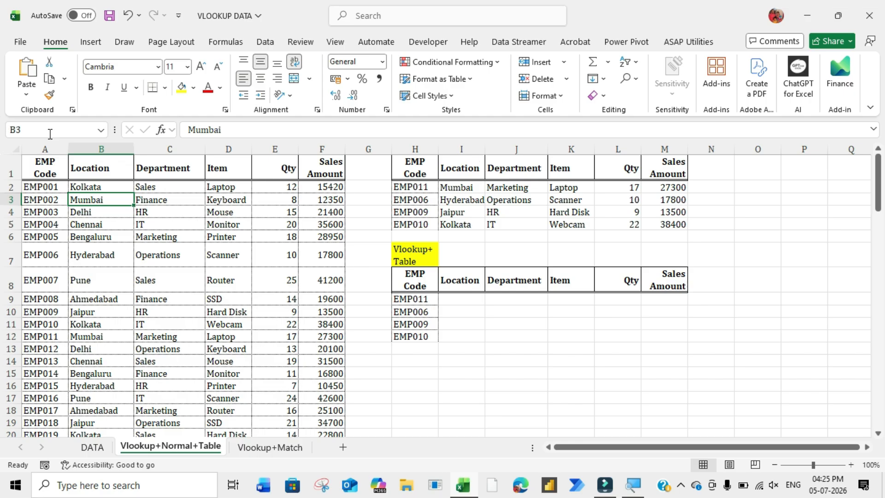
key(Down)
drag(46, 171, 332, 328)
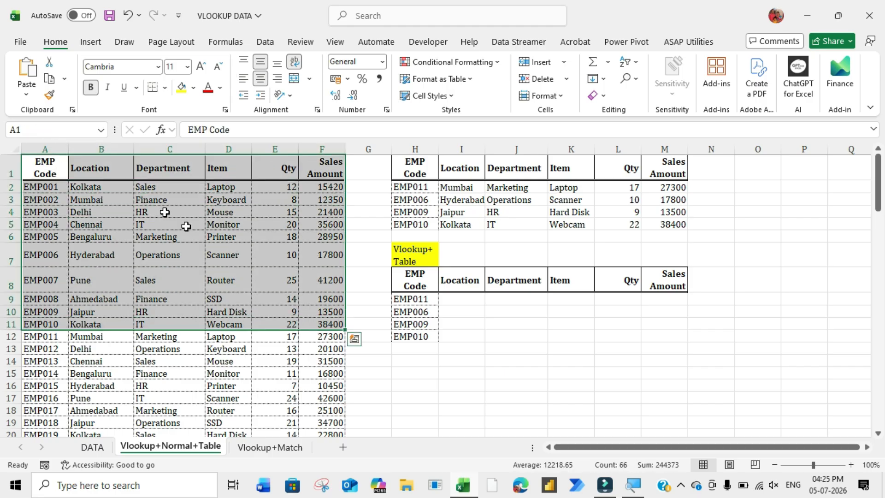
click(46, 127)
text(sam)
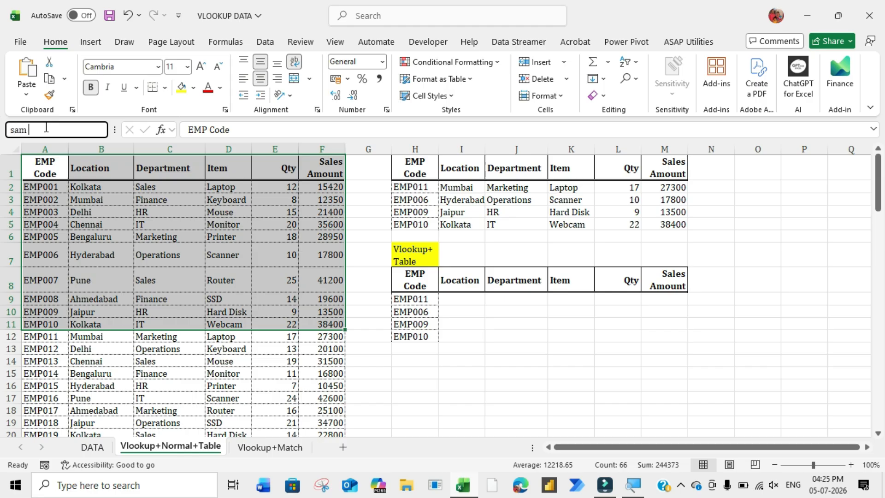
text( jhkhh)
key(BackSpace)
key(BackSpace)
key(BackSpace)
text(_)
text(sdhfskhfskhf)
key(Escape)
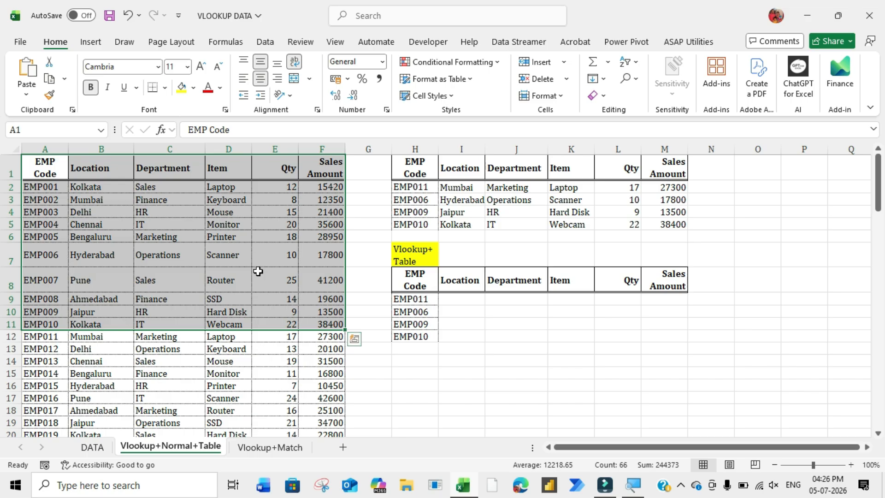
- Review the defined names in the Name Manager
click(265, 235)
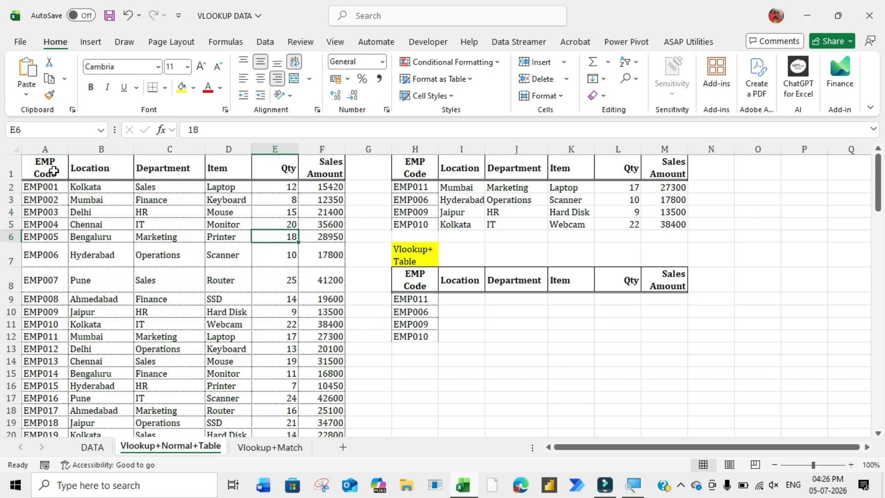
click(53, 171)
key(Right)
key(Right)
key(Right)
key(Right)
key(Right)
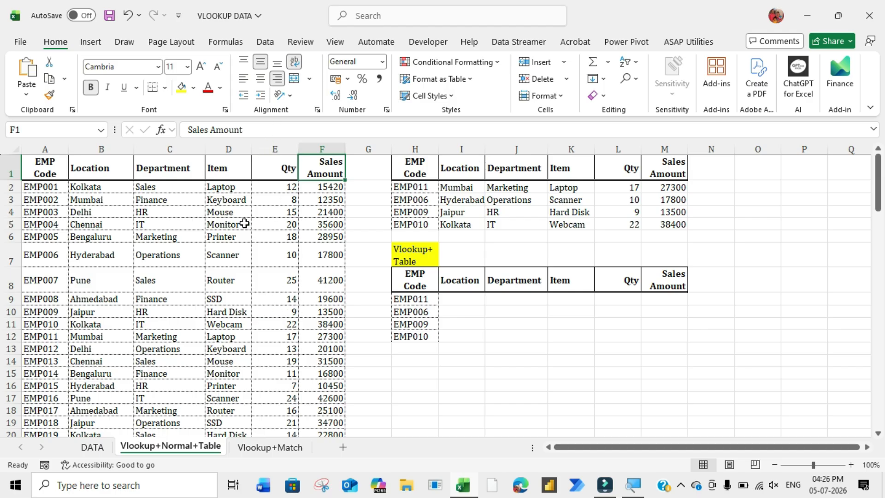
click(232, 43)
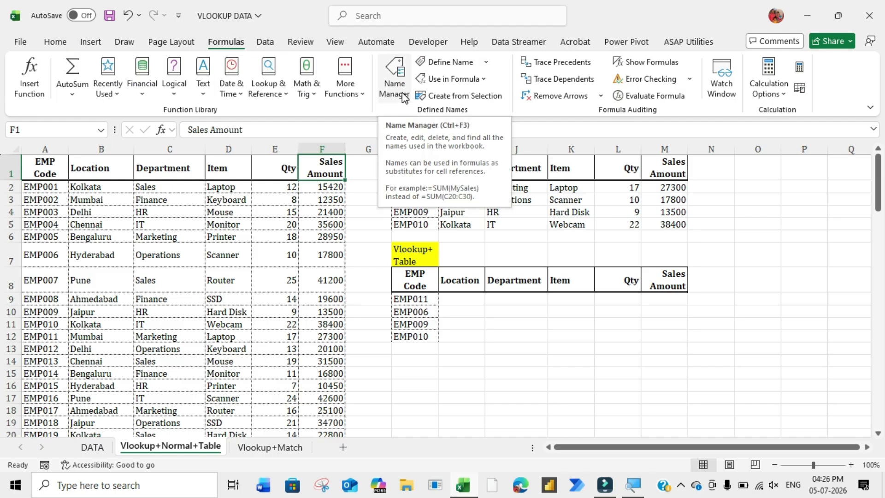
click(402, 96)
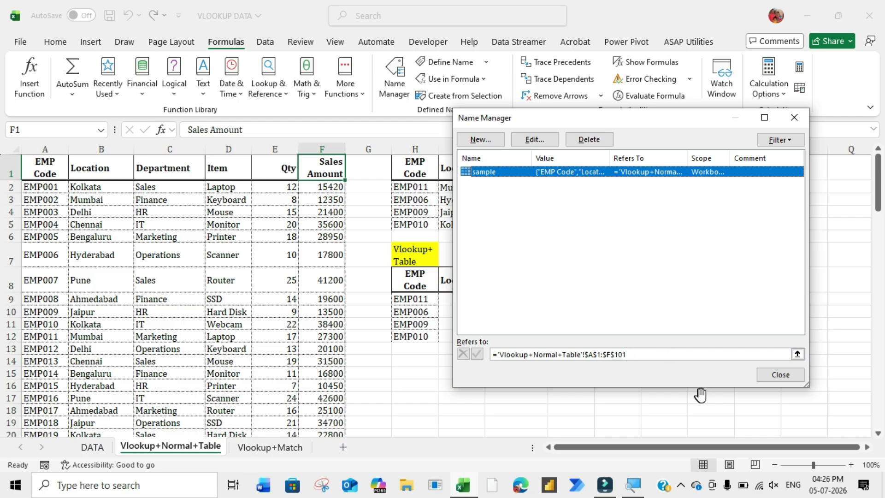
click(769, 374)
- Begin a VLOOKUP in the Location cell for EMP011 in the second table, with $H9 as lookup value
click(459, 300)
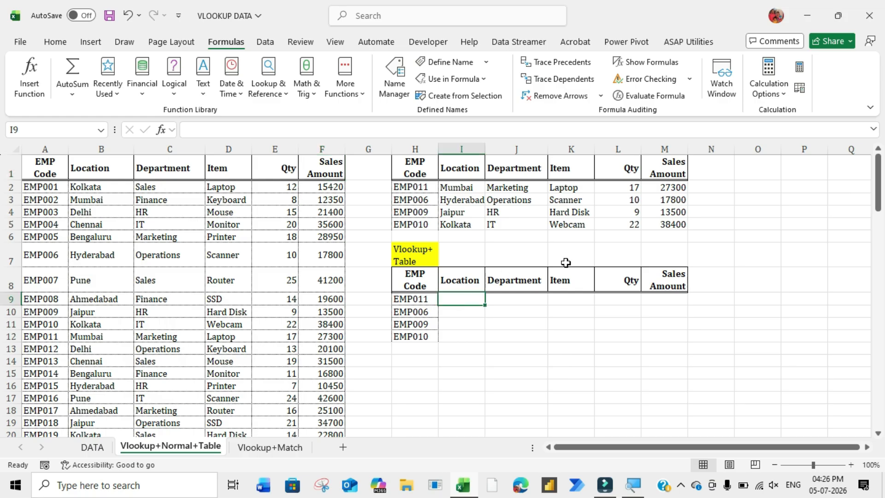
text(=vl)
key(Tab)
key(Left)
key(F4)
key(F4)
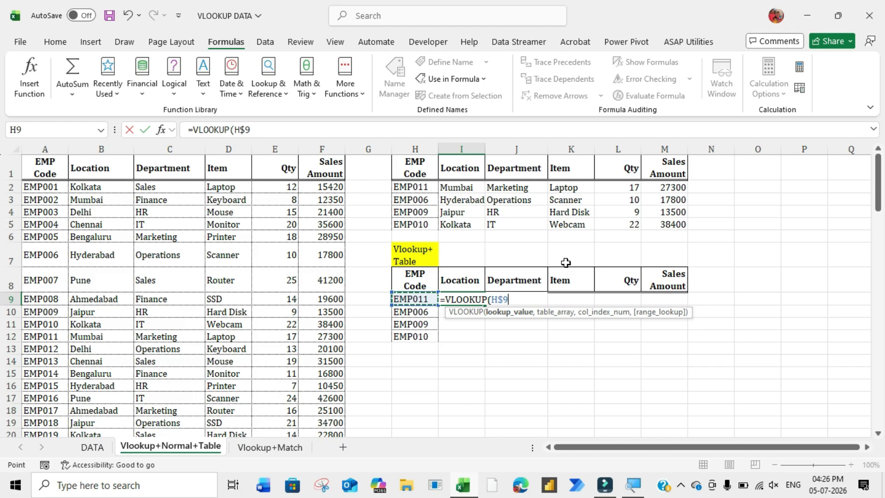
key(F4)
text(,)
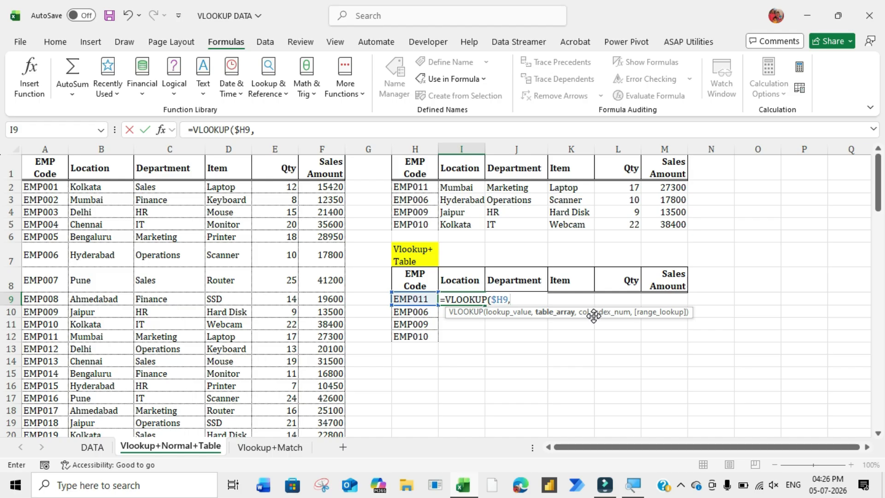
- Complete the EMP011 Location formula as =VLOOKUP($H9,sample,2,0) using the named range sample
mouse_move(49, 171)
mouse_down()
mouse_move(328, 300)
mouse_move(328, 368)
mouse_up()
drag(48, 146, 314, 175)
key(BackSpace)
key(BackSpace)
key(BackSpace)
text(sa)
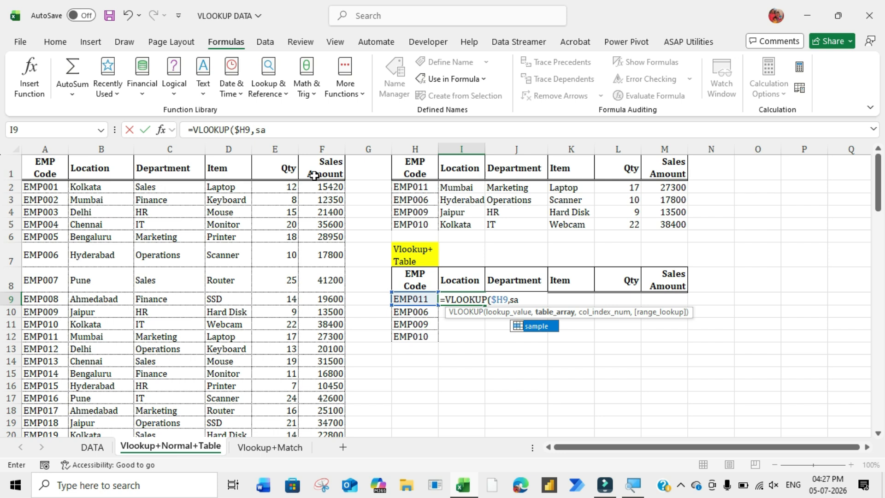
key(BackSpace)
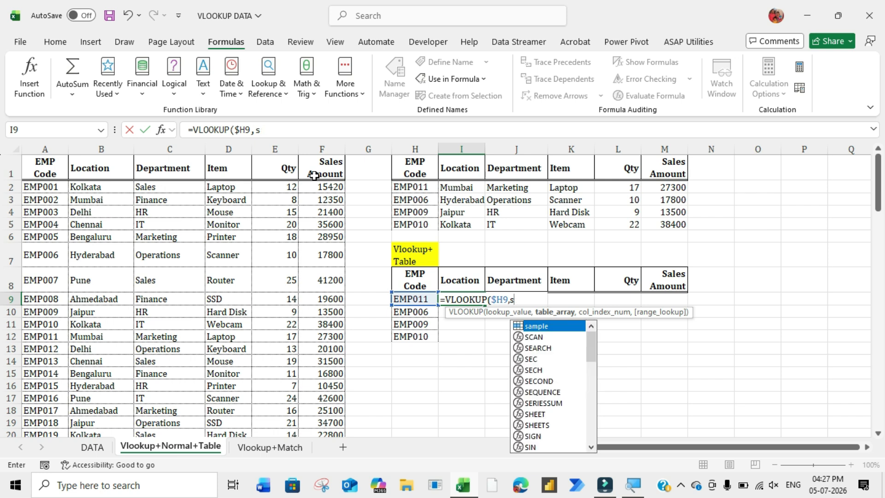
key(Down)
key(Up)
key(Down)
key(Up)
key(Return)
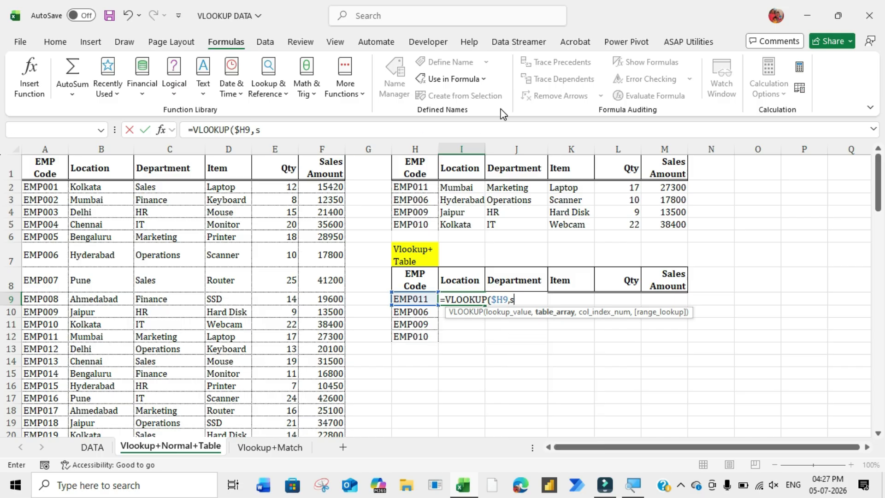
key(Return)
text(am)
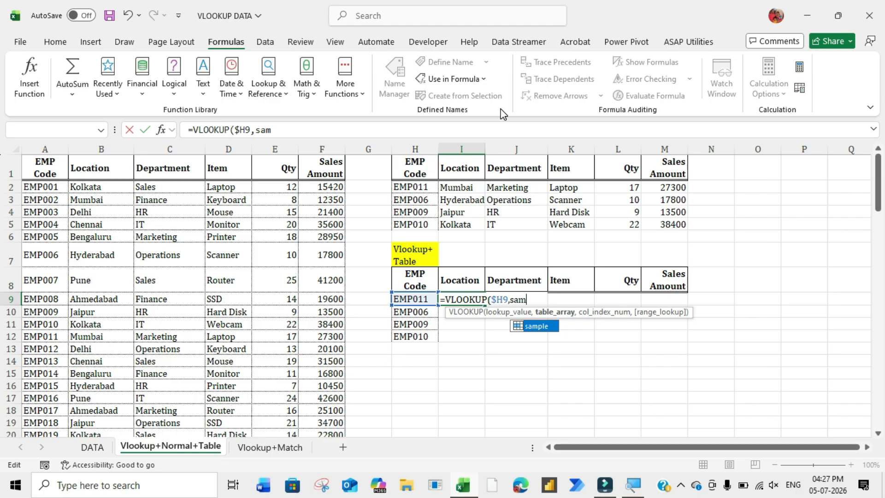
key(Tab)
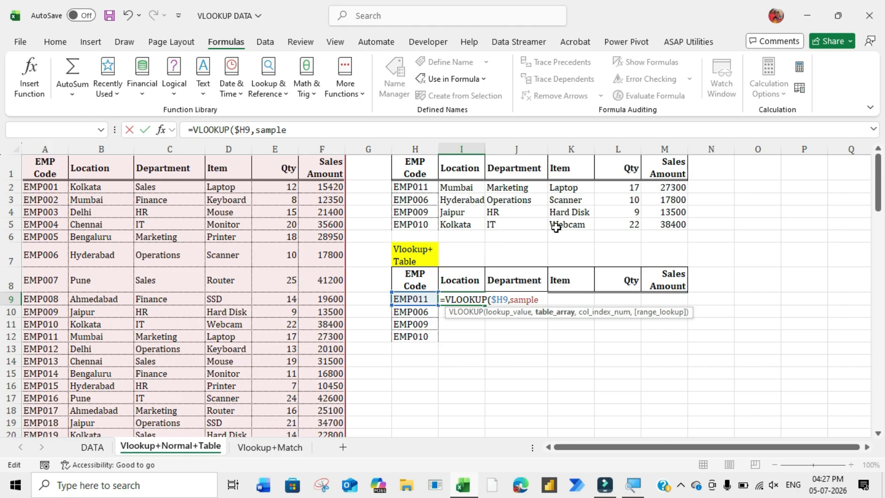
text(,)
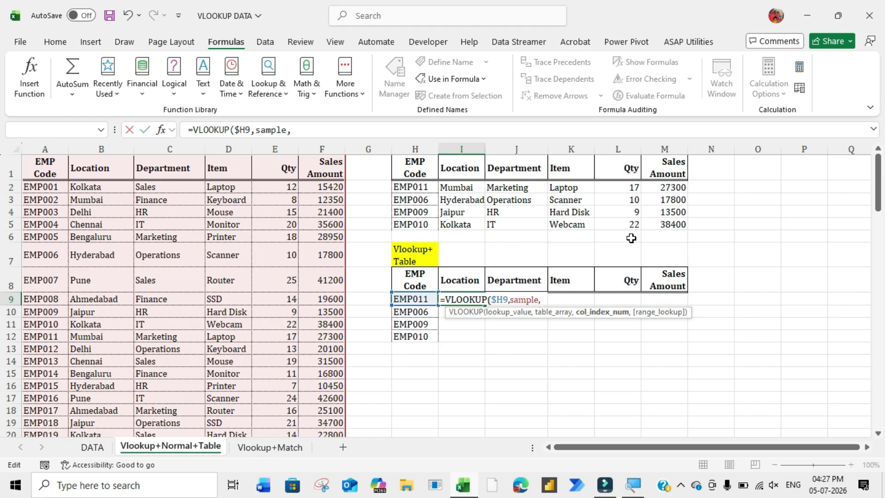
text(2,0))
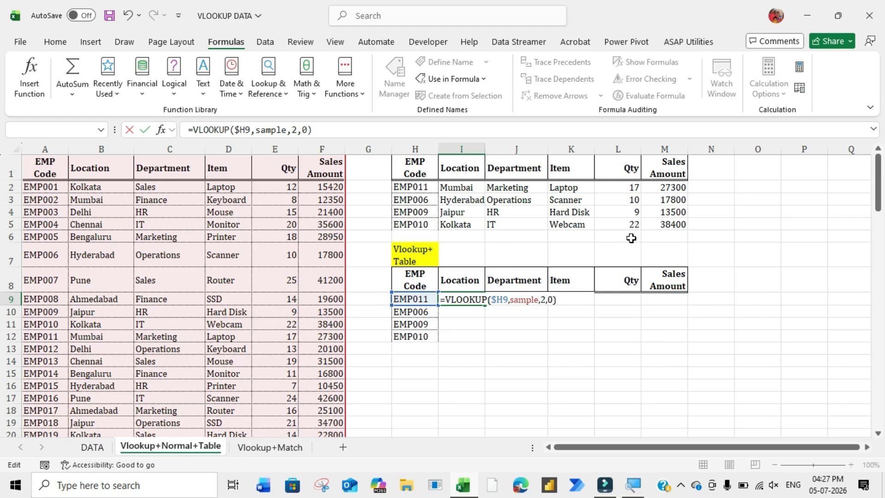
key(ctrl+Return)
- Fill the Location formula down through the EMP010 row and across the EMP011 row to Sales Amount
drag(484, 304, 484, 340)
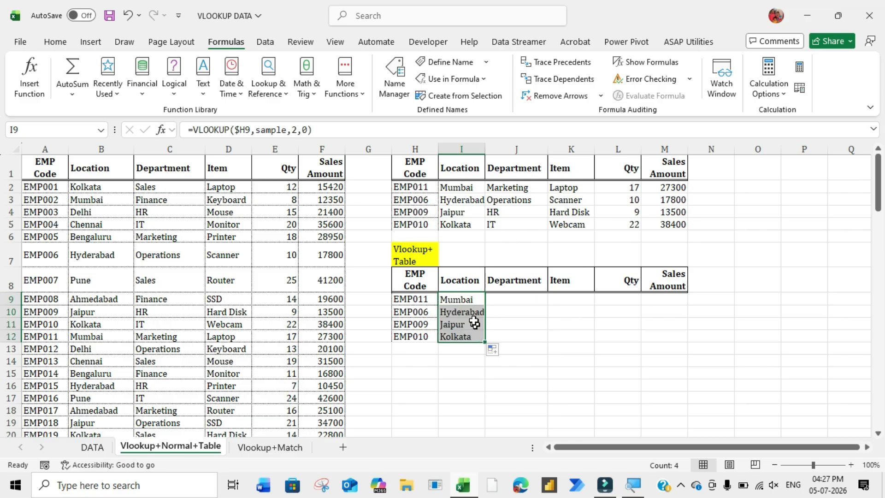
click(458, 299)
drag(484, 305, 650, 324)
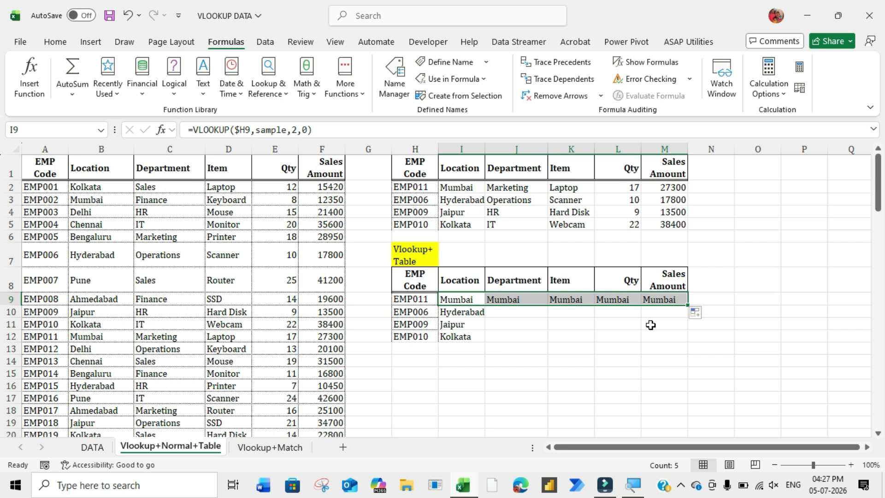
- Change the EMP011 Department formula's column index to 3
key(Right)
key(F2)
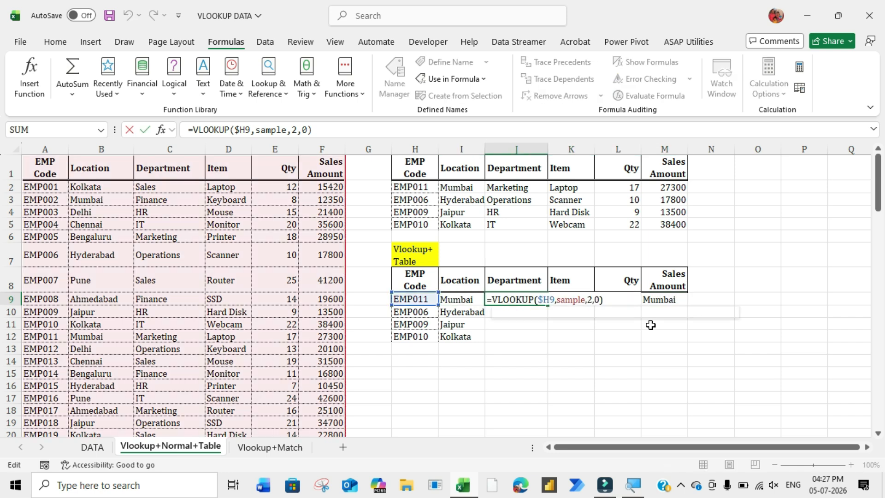
key(Left)
key(Left)
key(Left)
key(BackSpace)
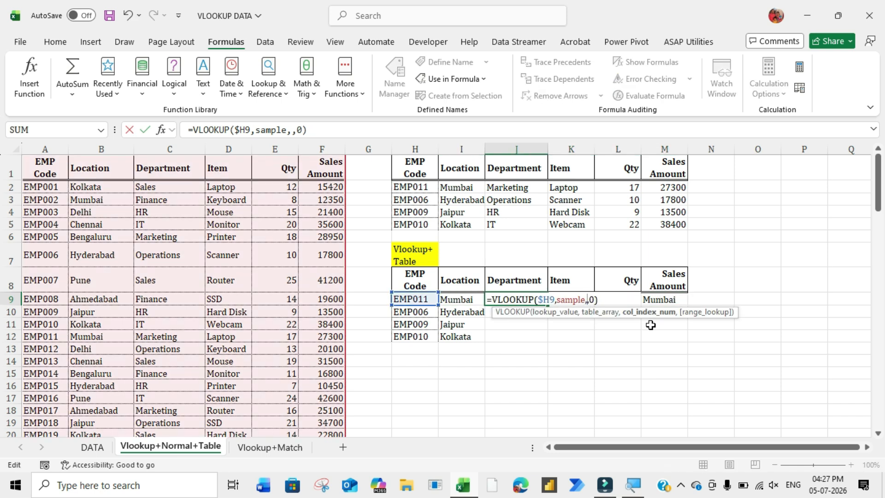
text(3)
key(Tab)
- Change the EMP011 Item formula's column index to 4
key(F2)
key(Escape)
key(F2)
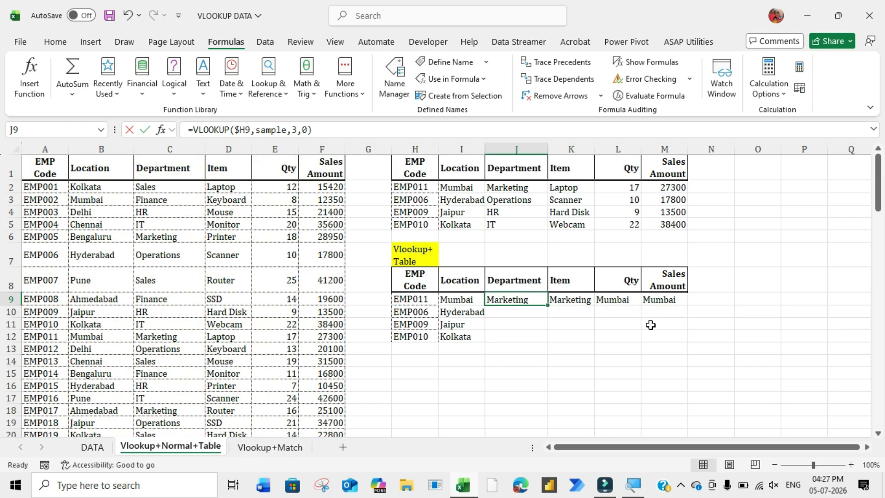
key(Escape)
key(F2)
key(F2)
key(Left)
key(Left)
key(Left)
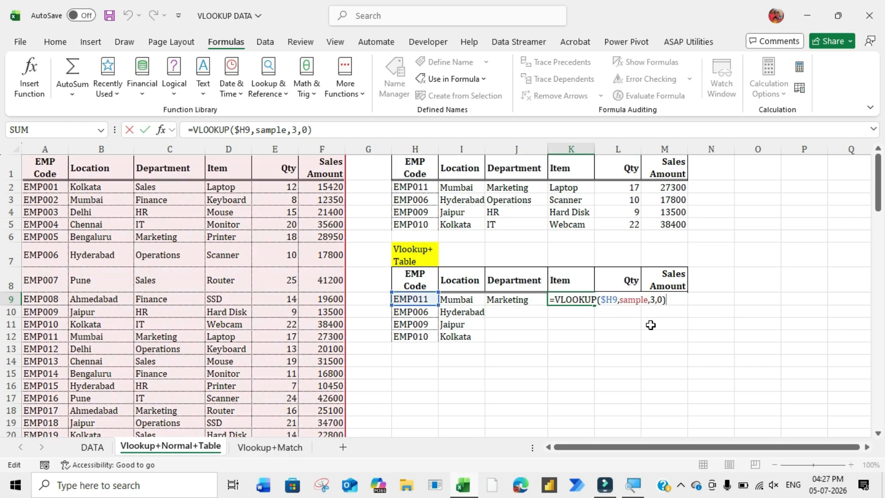
key(BackSpace)
text(4)
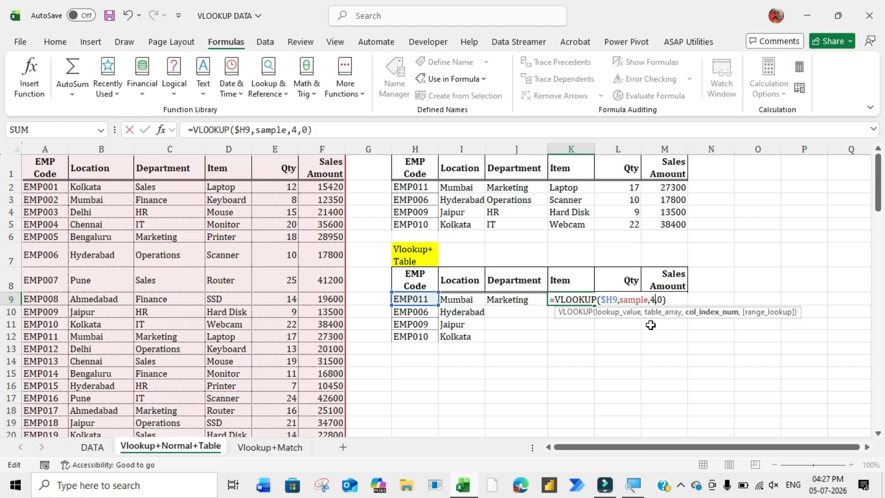
key(Tab)
- Change the column index to 5 in the Qty formula and to 6 in the Sales Amount formula
key(F2)
key(Left)
key(Left)
key(Left)
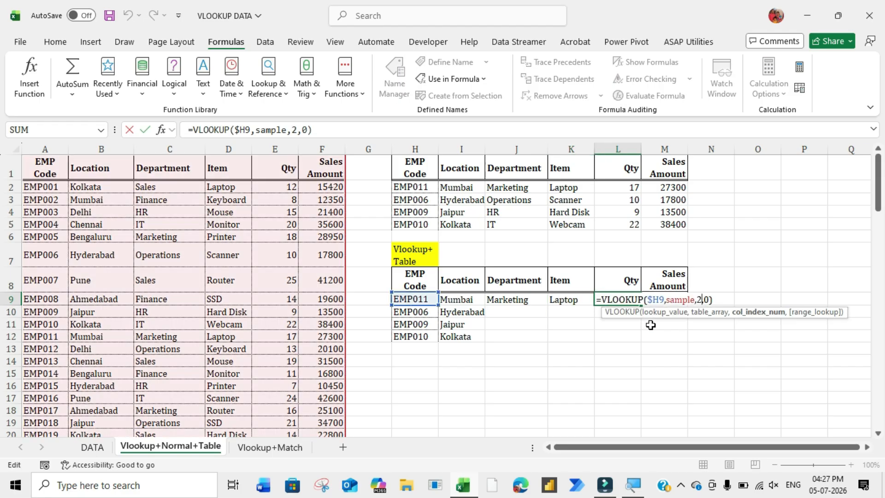
key(BackSpace)
text(5)
key(Tab)
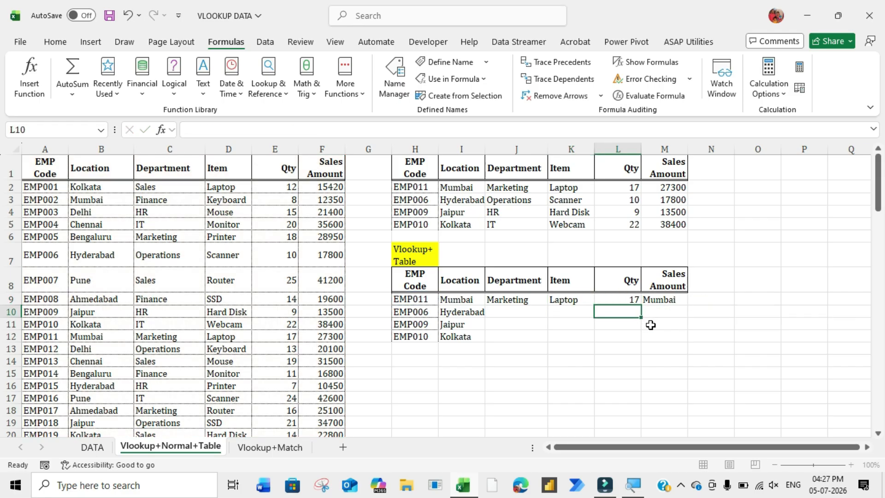
key(F2)
key(BackSpace)
text(6)
key(ctrl+Return)
- Copy the EMP011 Department through Sales Amount formulas down to the EMP006, EMP009 and EMP010 rows
key(Left)
key(Left)
key(Left)
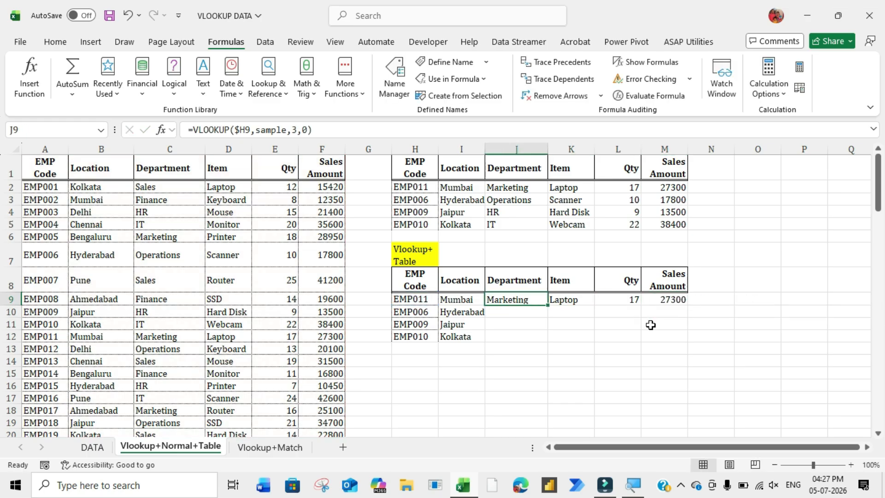
key(shift+Right)
key(shift+Right)
key(shift+Right)
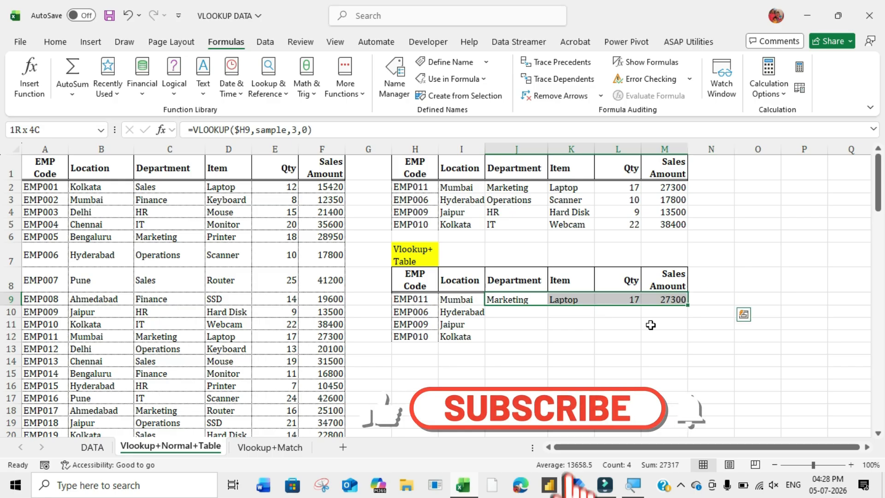
drag(687, 305, 679, 345)
click(645, 322)
- Switch to the Vlookup+Match sheet and begin a MATCH formula in cell K7
key(ctrl+Page_Down)
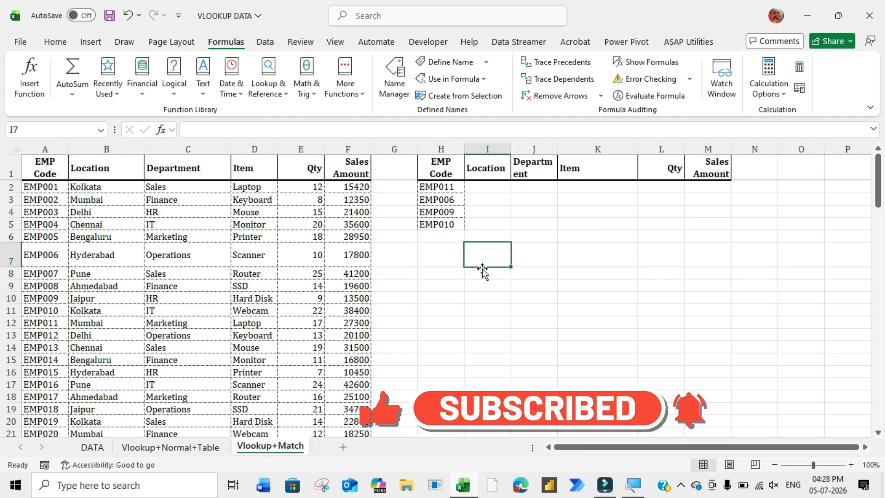
key(Up)
key(Up)
key(Up)
key(Up)
key(Up)
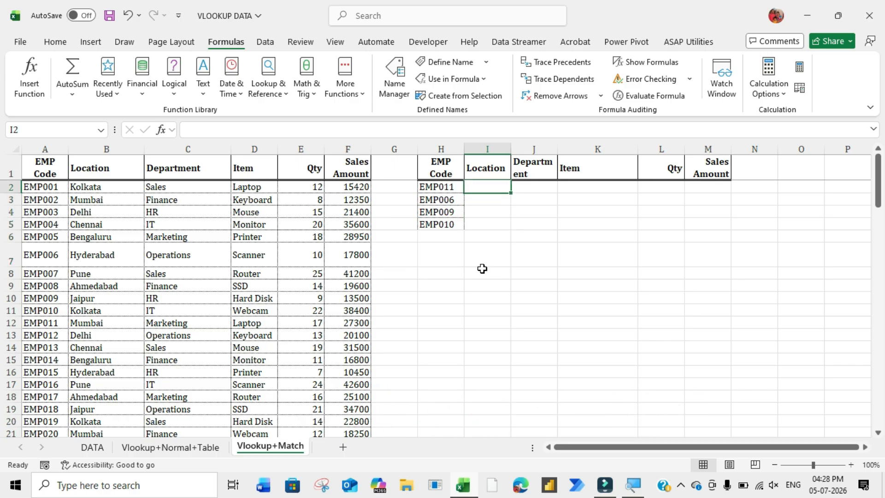
key(Down)
key(Down)
key(Down)
key(Down)
key(Down)
key(Up)
key(Up)
key(Up)
key(Up)
key(Up)
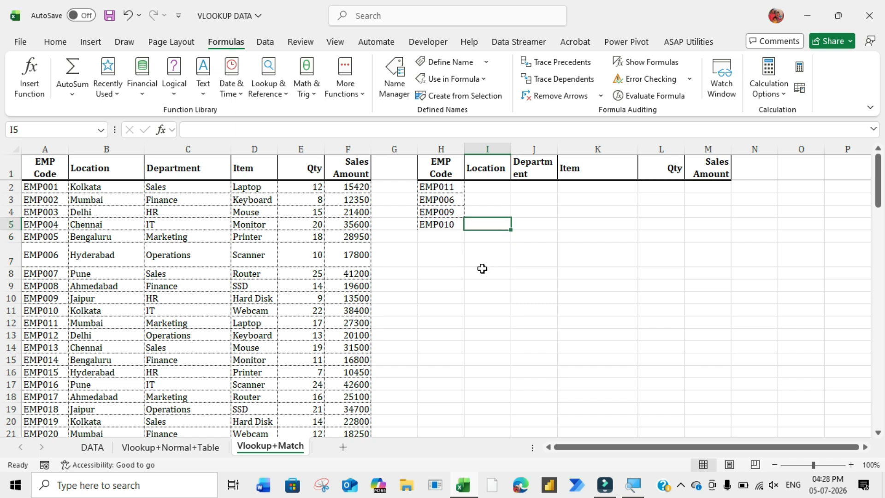
key(Down)
key(Down)
key(Down)
key(Down)
key(Down)
key(Right)
key(Right)
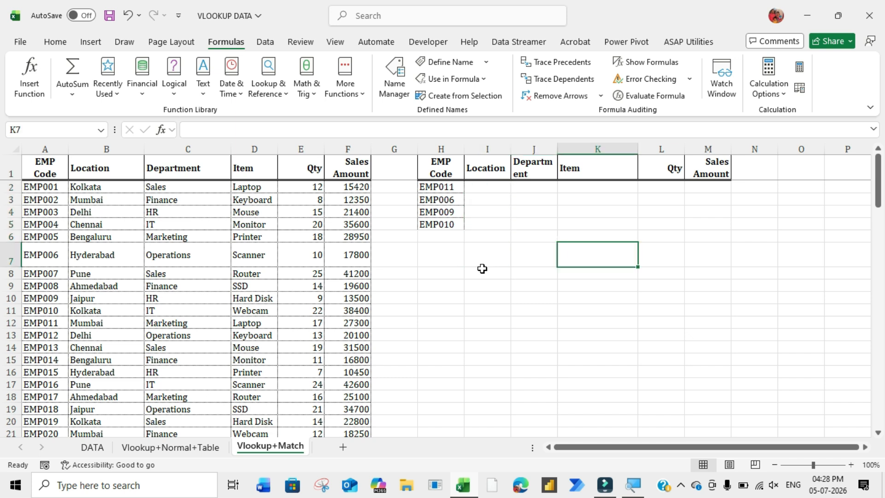
text(=matc)
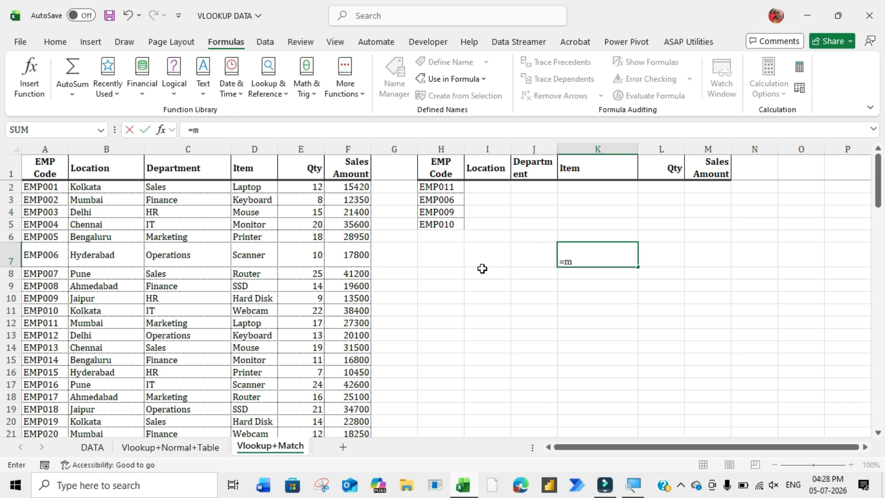
text(h)
key(Tab)
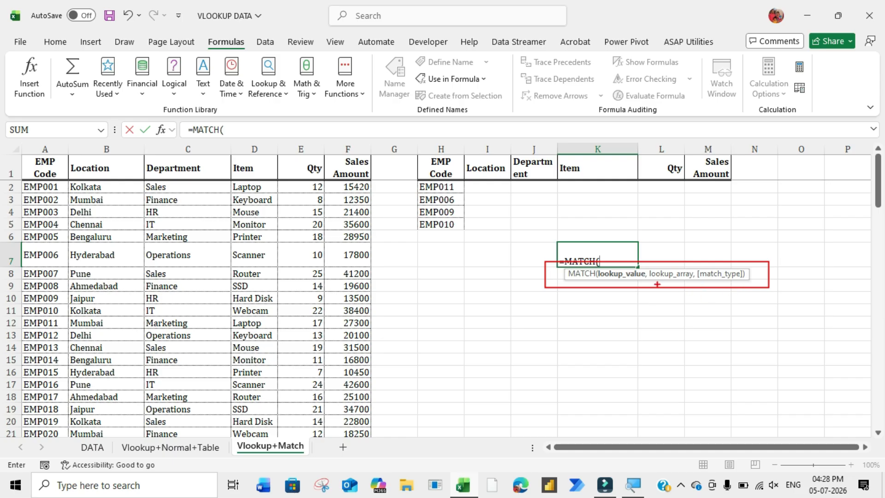
drag(623, 283, 602, 326)
drag(678, 282, 658, 323)
drag(727, 280, 702, 329)
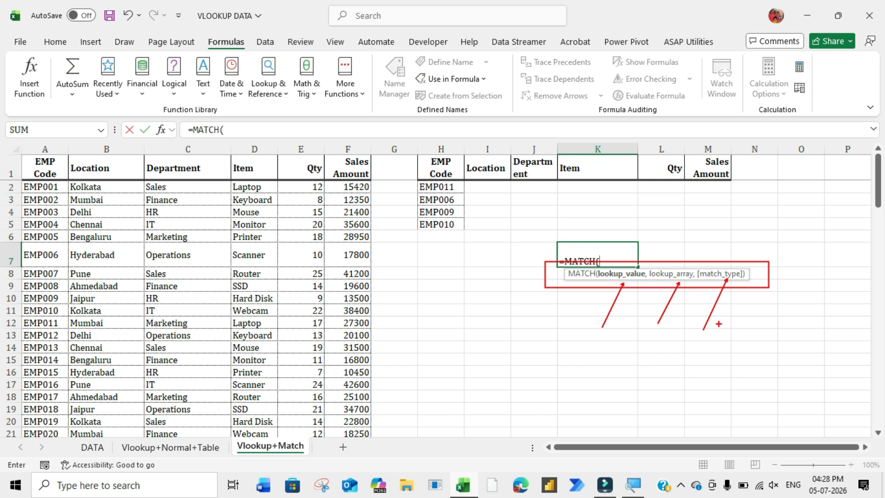
key(Escape)
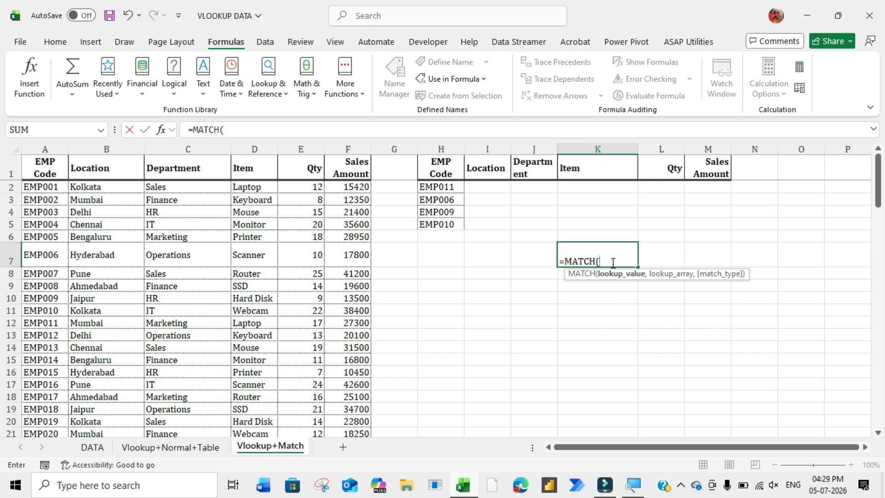
- Complete the formula as =MATCH(H1,A1:F1,0) to find the EMP Code header's position in the data headers
text($H2,)
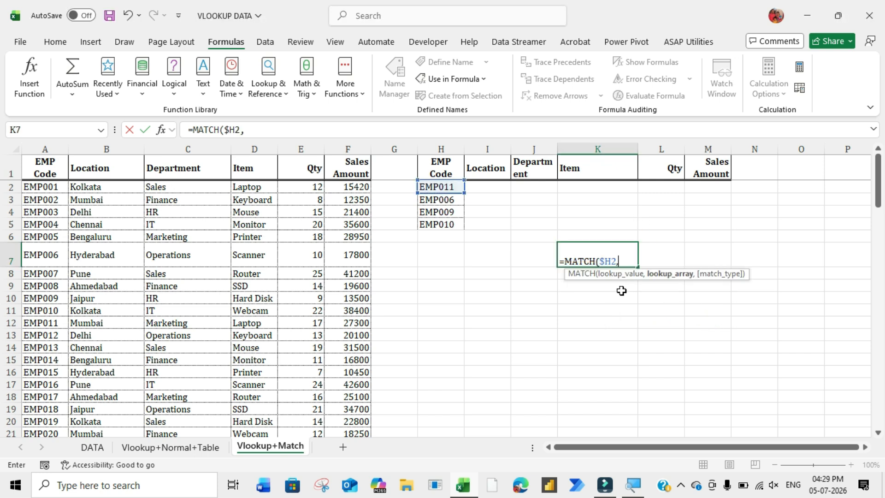
key(BackSpace)
key(BackSpace)
key(BackSpace)
key(BackSpace)
click(446, 169)
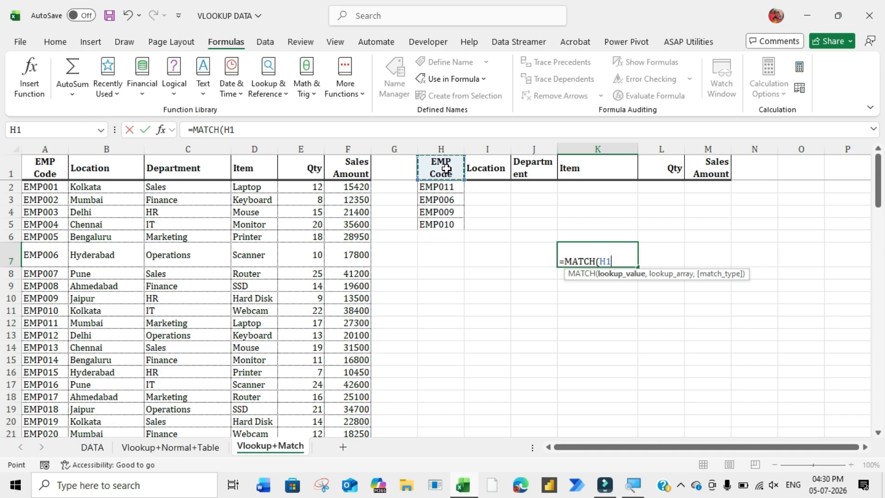
text(,)
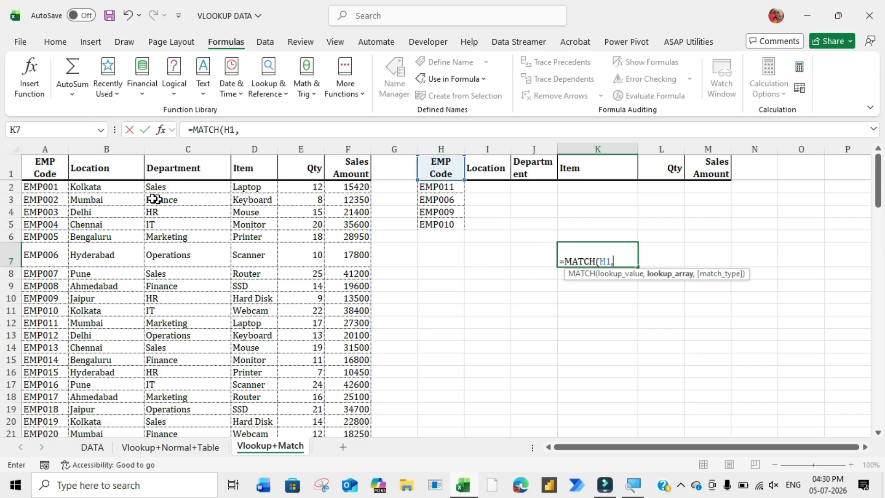
drag(37, 168, 371, 176)
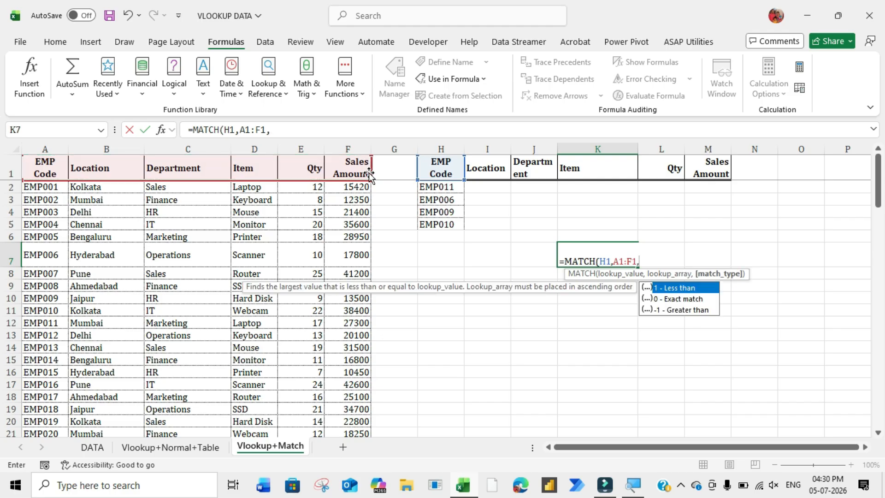
text(0))
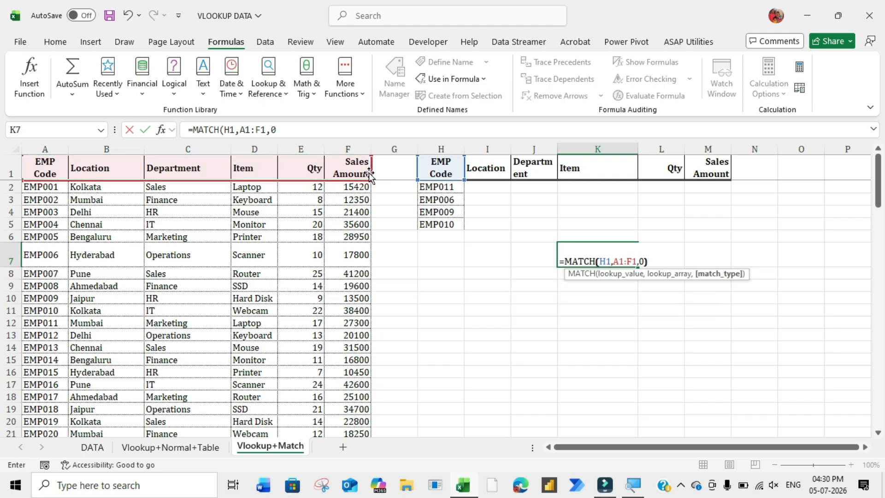
key(Return)
click(627, 249)
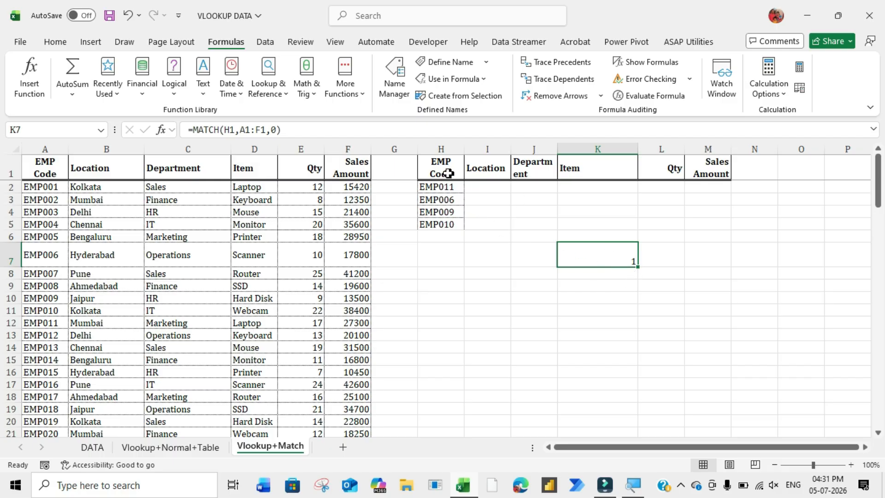
drag(45, 167, 347, 167)
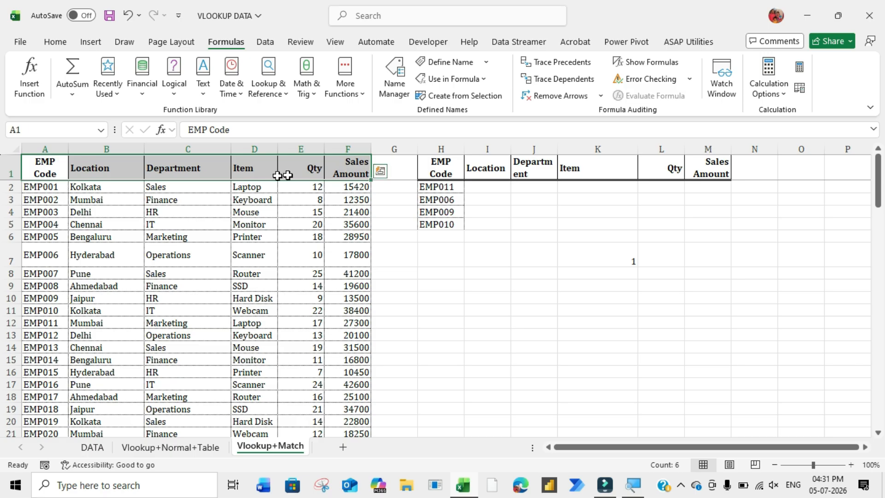
click(38, 179)
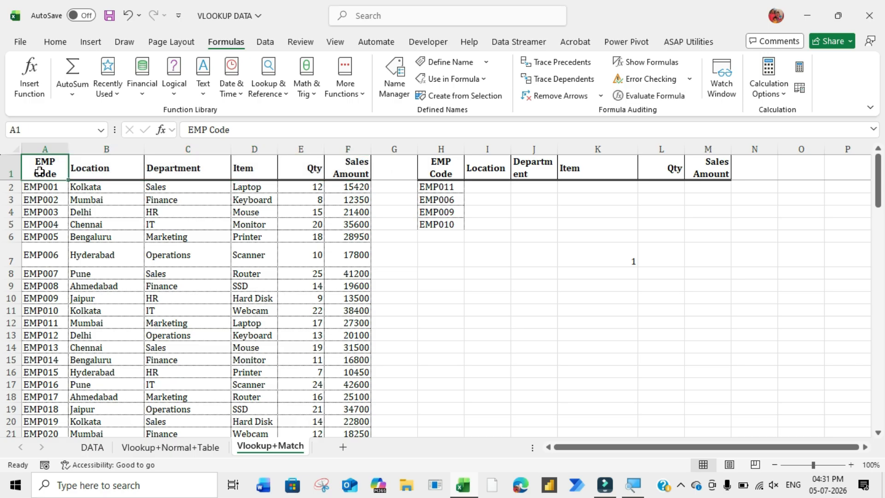
click(603, 255)
click(442, 171)
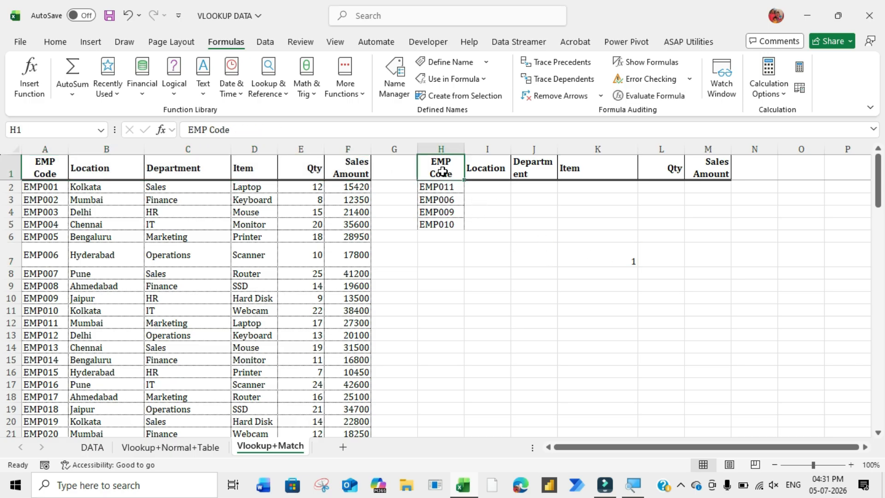
click(599, 255)
click(576, 200)
text(=VLOOKUP()
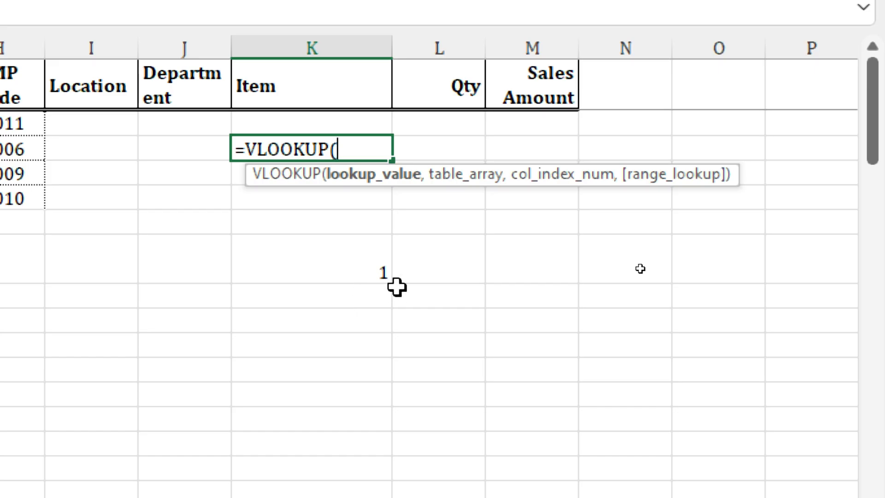
key(Escape)
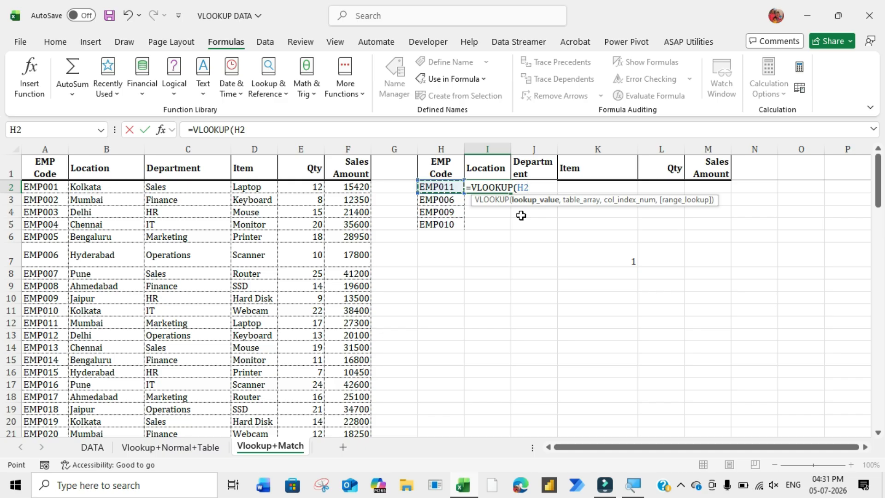
key(F4)
key(F4)
key(F4)
text(,)
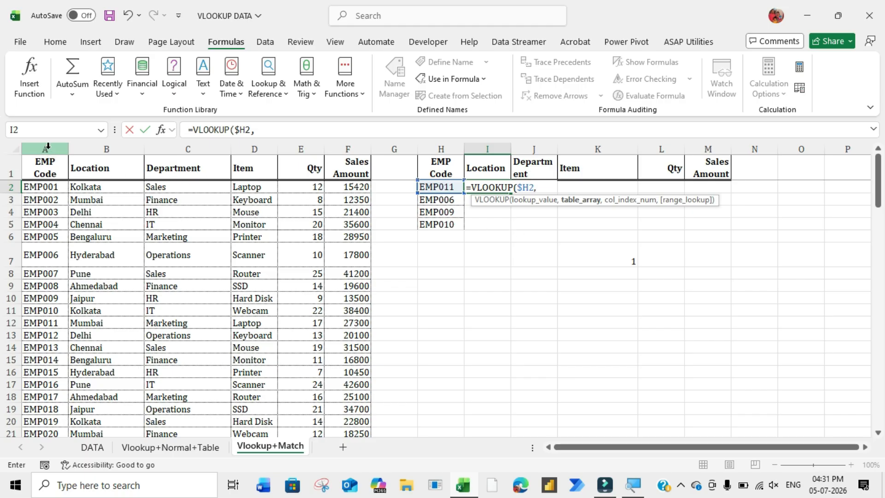
drag(44, 168, 349, 409)
drag(878, 400, 877, 398)
key(Escape)
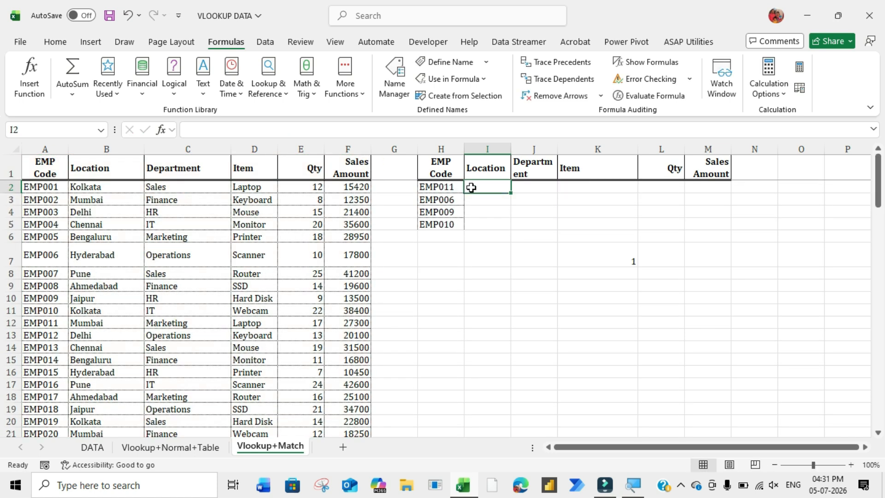
- In I2, start a VLOOKUP using $H2 as the lookup value and columns $A:$F as the table array
text(=vloo)
key(Tab)
key(Left)
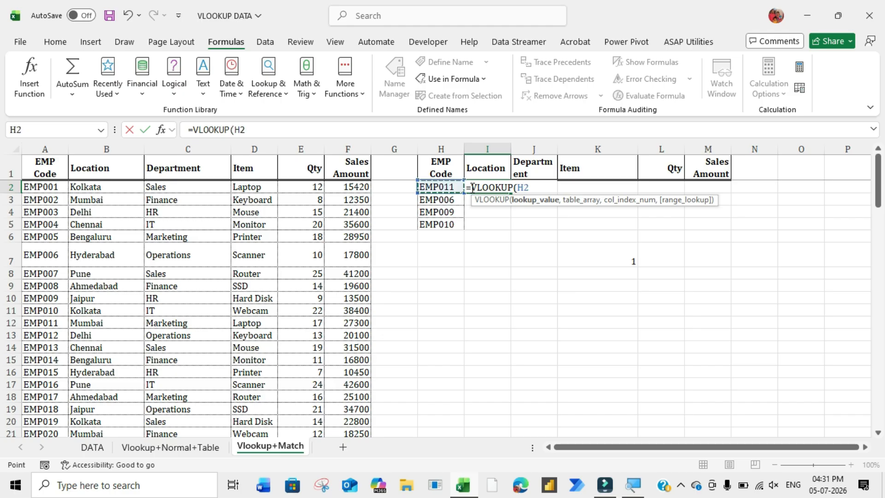
key(F4)
key(F4)
key(F4)
text(,samp)
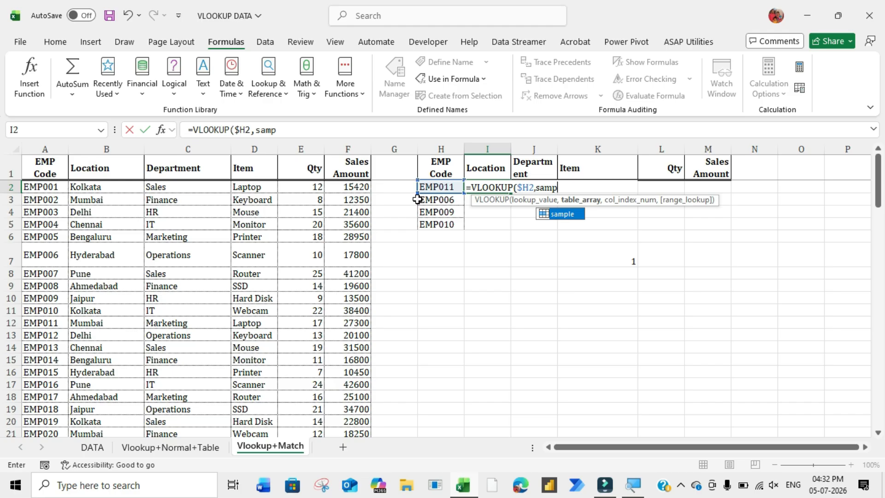
key(BackSpace)
key(BackSpace)
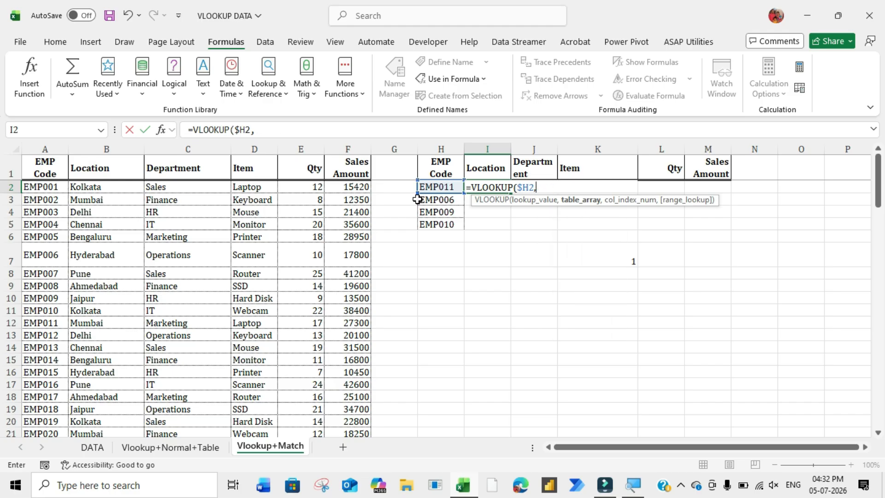
click(54, 149)
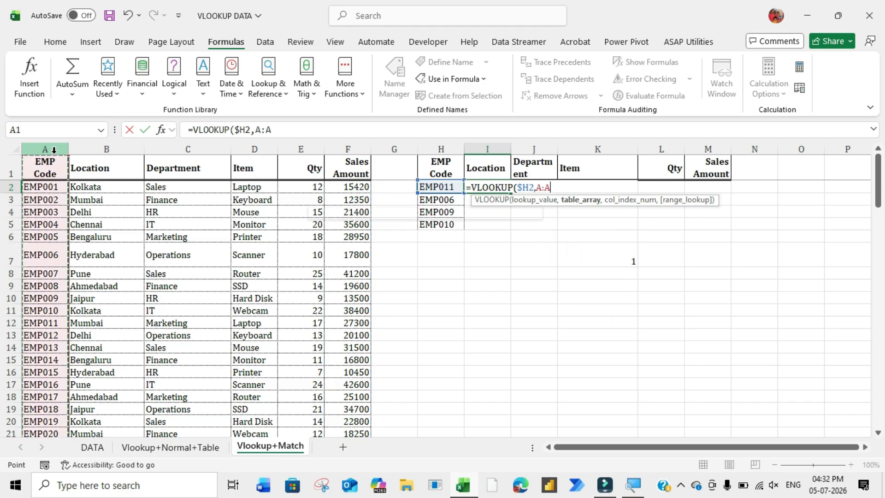
key(shift+Right)
key(shift+Right)
key(shift+Right)
key(shift+Right)
key(shift+Right)
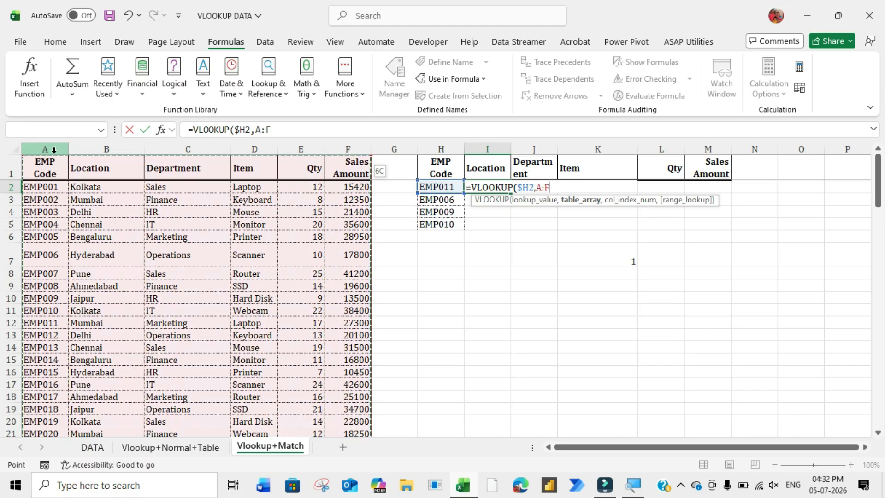
key(F4)
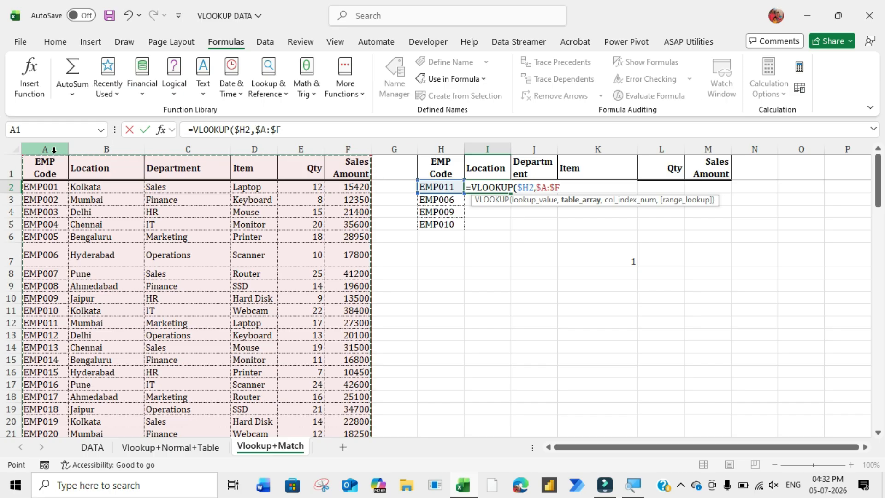
text(,)
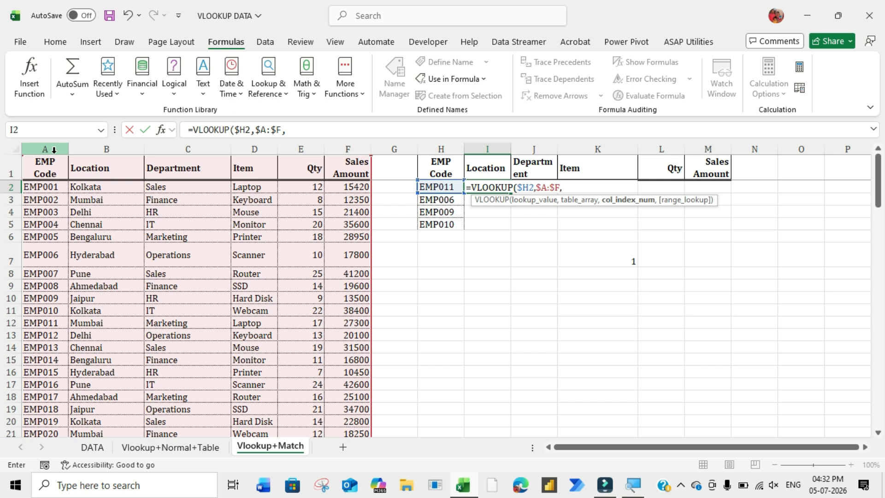
text(matc)
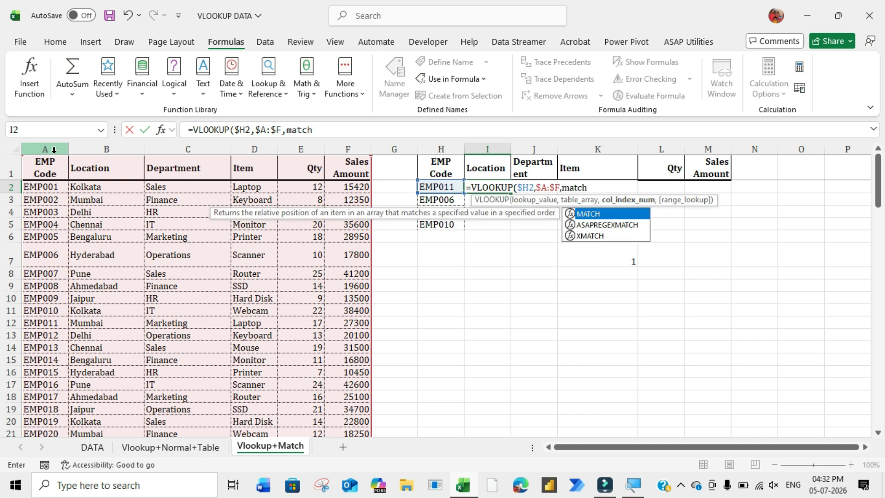
text(h)
- Nest MATCH(I$1,$A$1:$F$1,0) as the column index, close both functions and enter the formula
key(Tab)
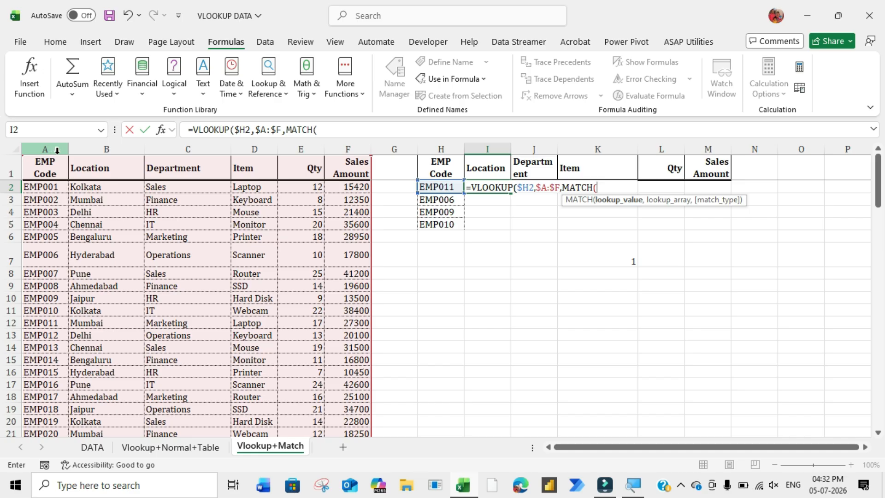
click(487, 166)
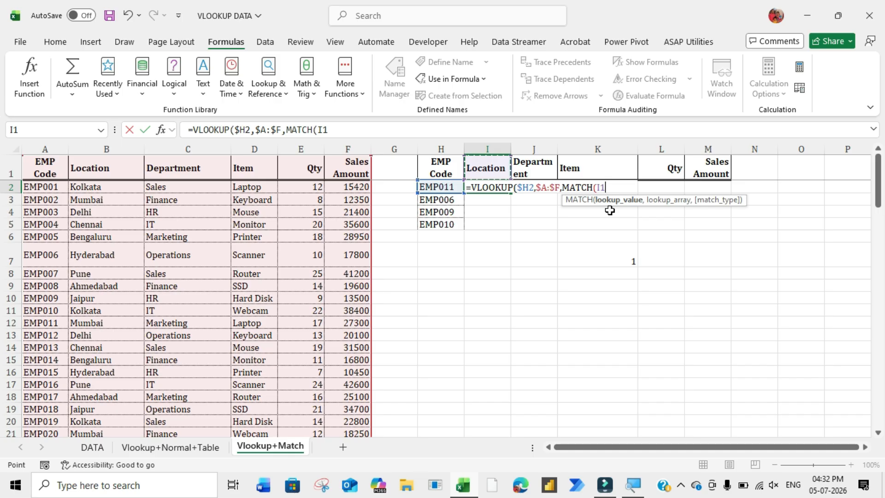
key(F4)
text(,)
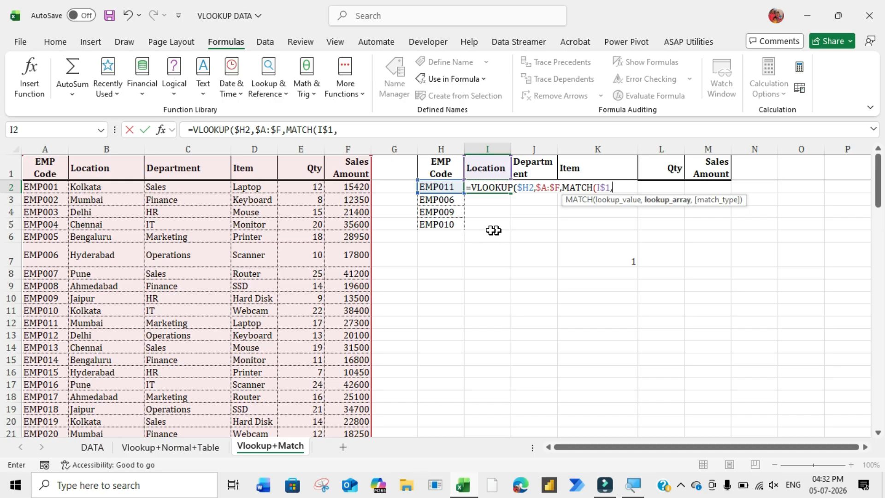
drag(46, 166, 353, 169)
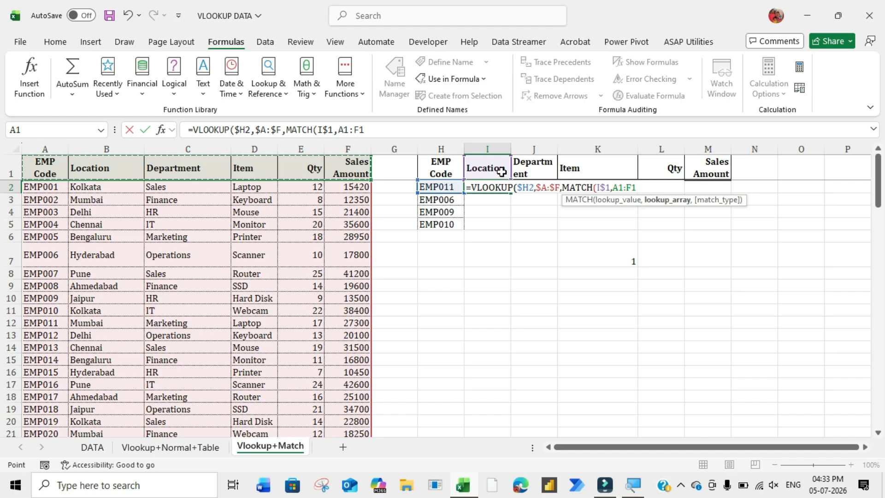
drag(52, 171, 355, 167)
key(F4)
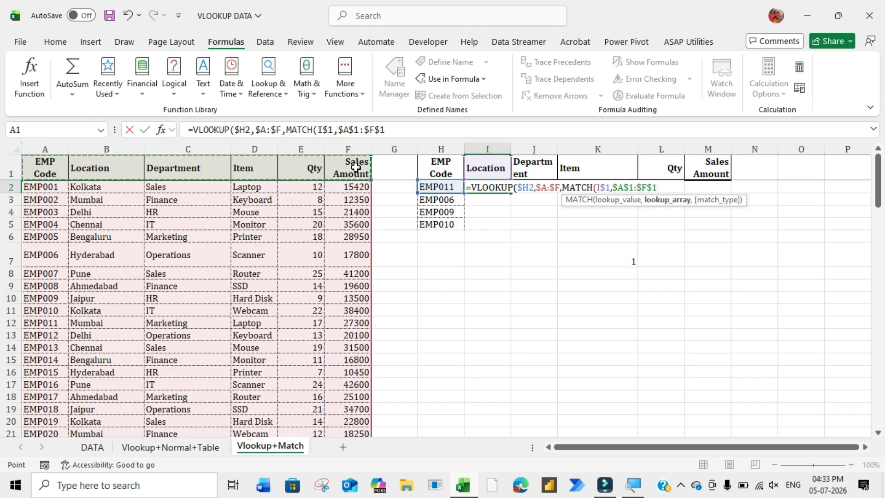
text(,)
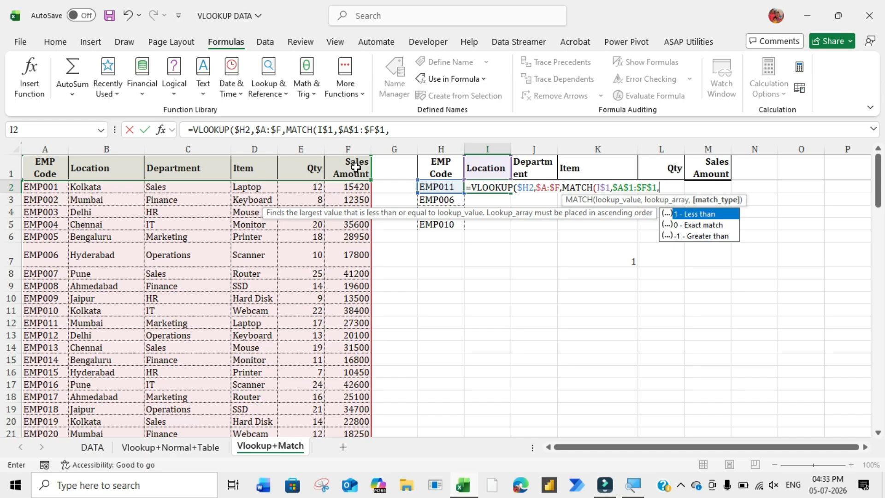
key(Down)
key(Tab)
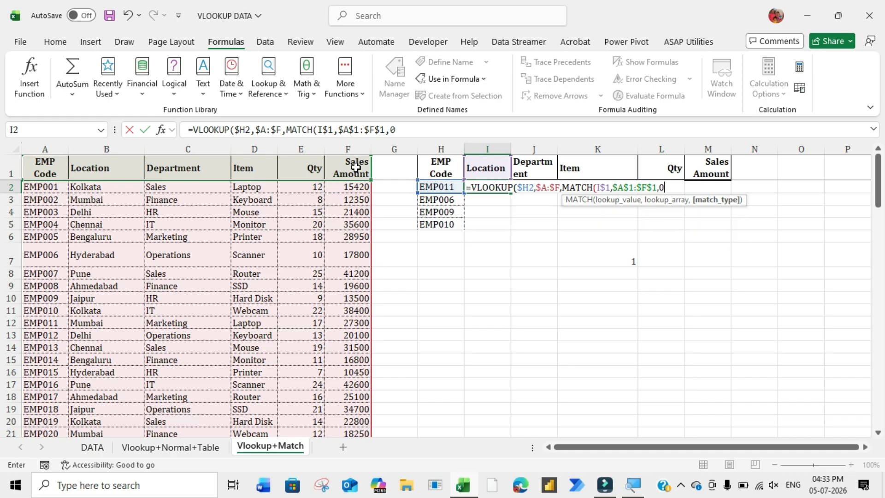
text())
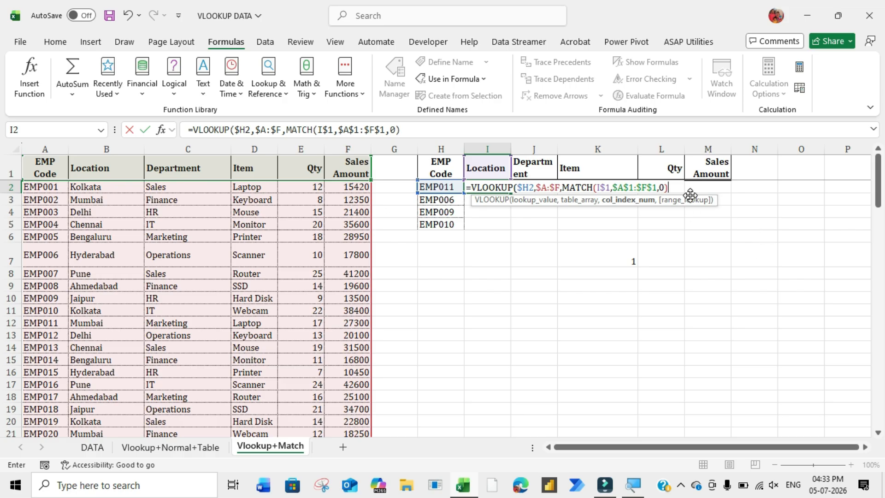
text())
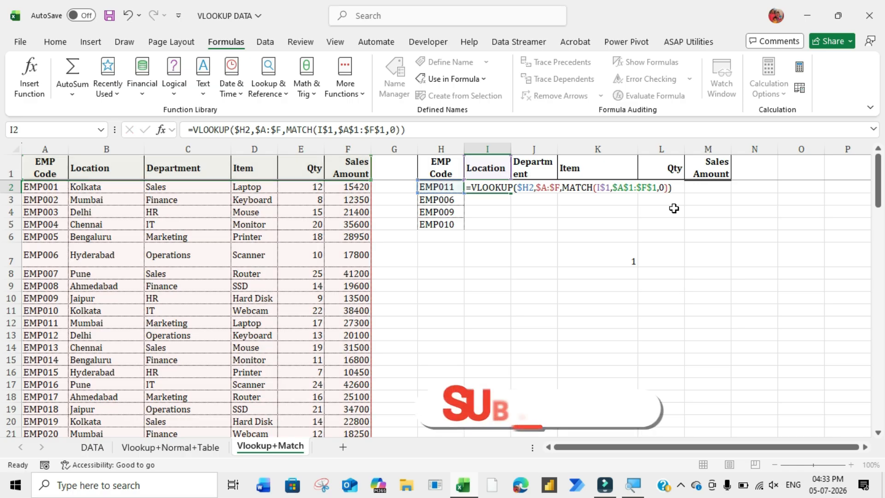
key(Return)
- Fill the I2 formula across and down through M5 for all four employees
click(503, 188)
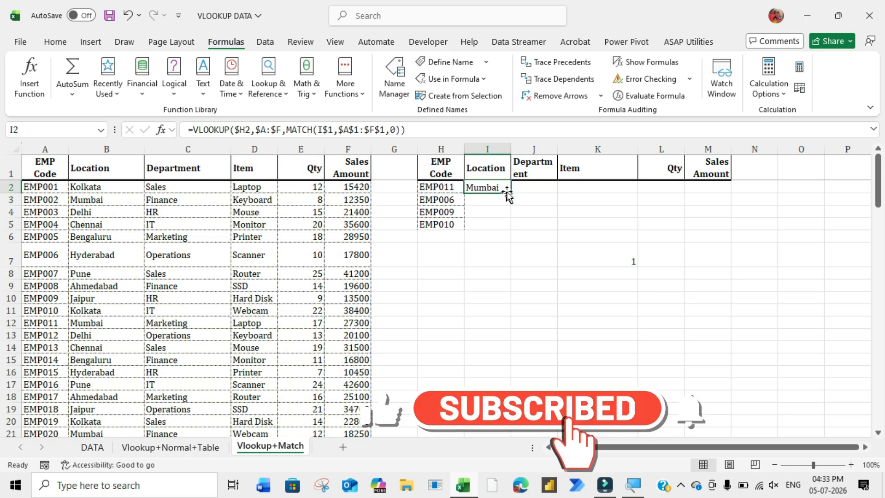
drag(510, 193, 732, 228)
click(596, 245)
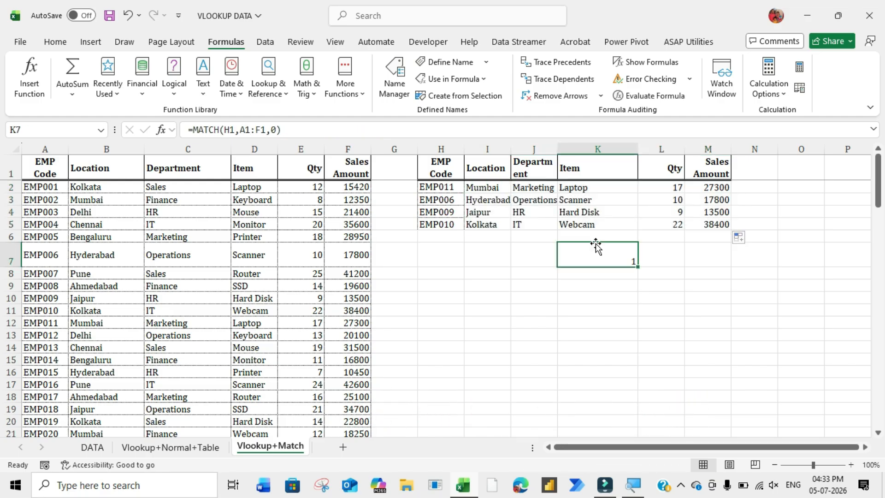
- Inspect the copied formula in J4, highlighting its MATCH part in the formula bar
click(521, 212)
drag(400, 131, 287, 132)
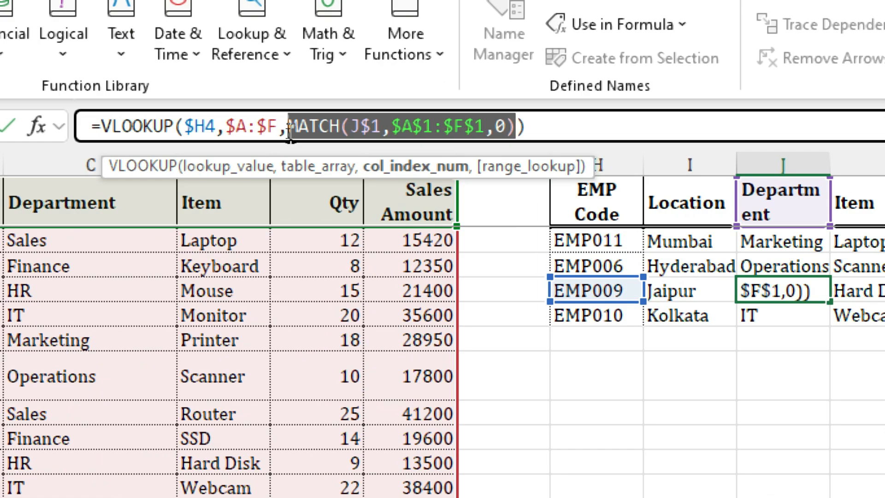